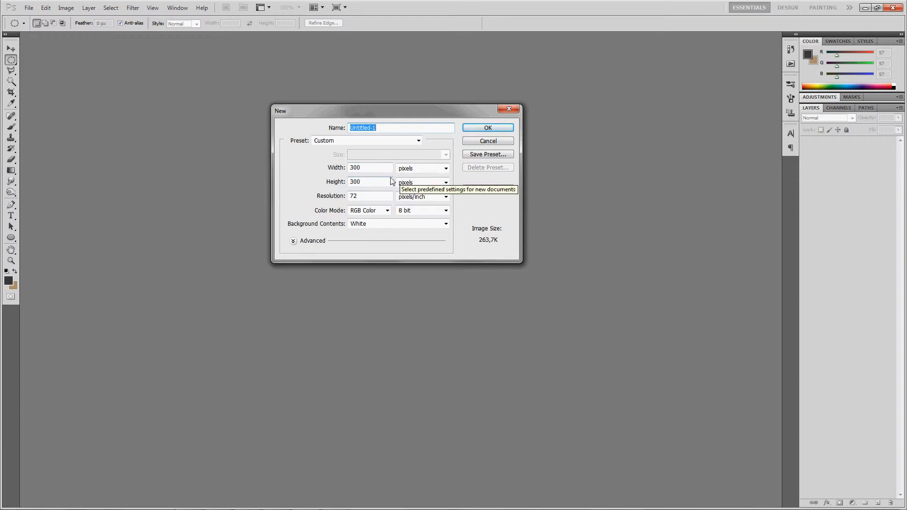
- Create a new 300 × 300 pixel document at 72 pixels/inch and add a new empty layer
{"action": "left_click_drag", "start_coordinate": [366, 182], "coordinate": [325, 171]}
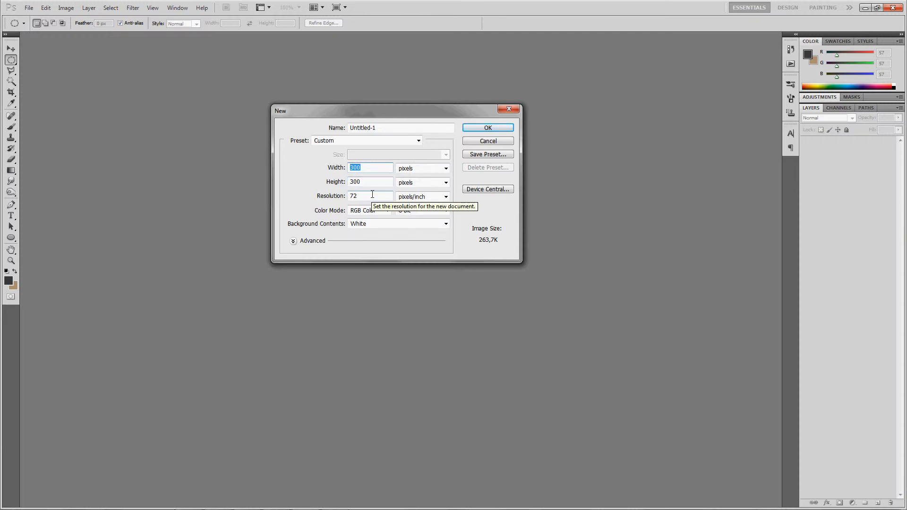
{"action": "left_click", "coordinate": [476, 129]}
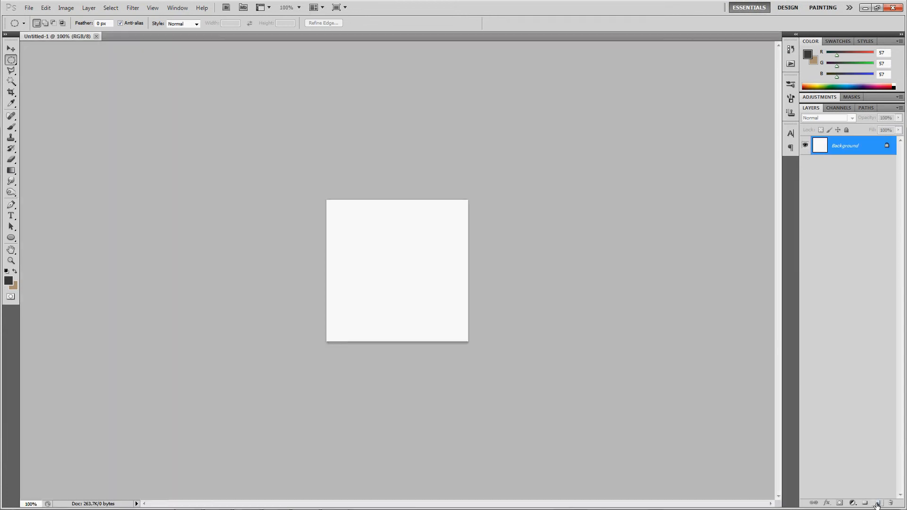
{"action": "left_click", "coordinate": [878, 503]}
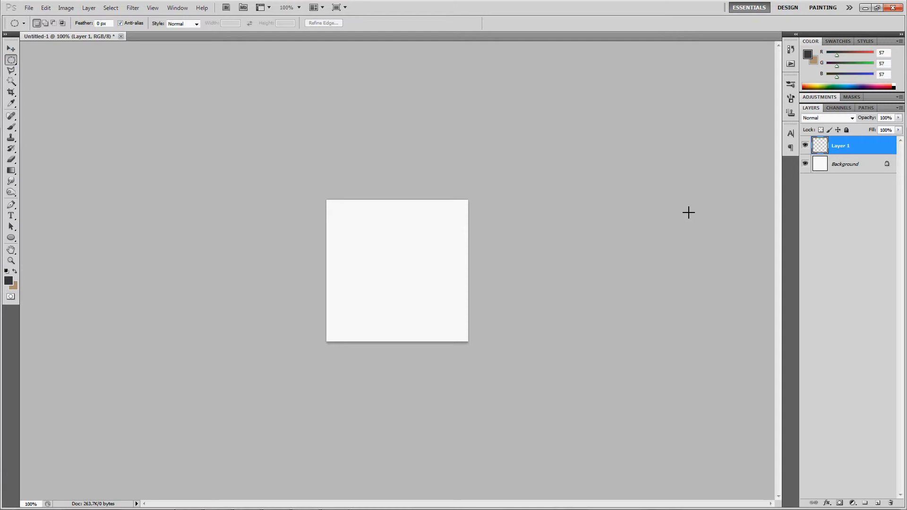
- Draw a circular selection with the Elliptical Marquee tool nearly filling the canvas and nudge it into place
{"action": "left_click", "coordinate": [11, 60]}
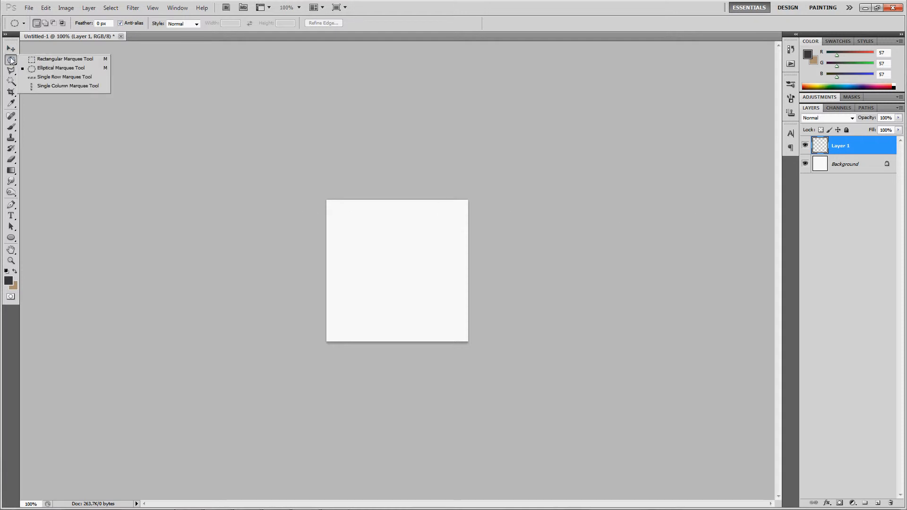
{"action": "left_click", "coordinate": [52, 69]}
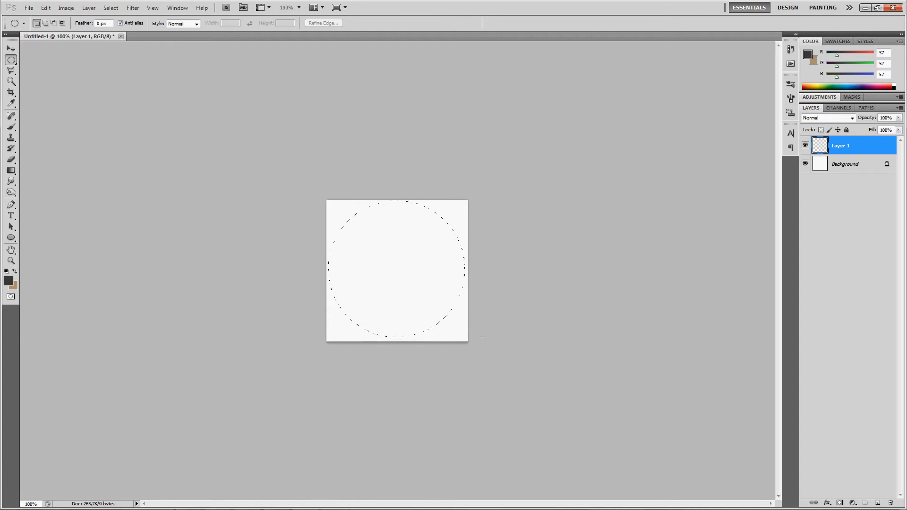
{"action": "left_click_drag", "start_coordinate": [481, 336], "coordinate": [480, 334]}
{"action": "key", "text": "Right"}
{"action": "key", "text": "Right"}
{"action": "key", "text": "Right"}
{"action": "key", "text": "Down"}
{"action": "key", "text": "Down"}
- Fill the circular selection on the new layer with dark grey 191919
{"action": "right_click", "coordinate": [389, 277]}
{"action": "left_click", "coordinate": [380, 264]}
{"action": "right_click", "coordinate": [381, 263]}
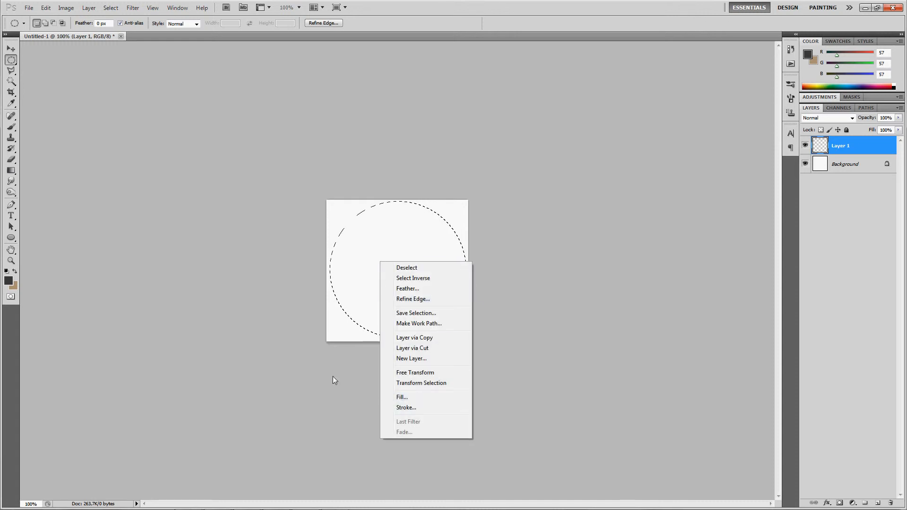
{"action": "left_click", "coordinate": [406, 397]}
{"action": "left_click", "coordinate": [447, 157]}
{"action": "left_click", "coordinate": [451, 177]}
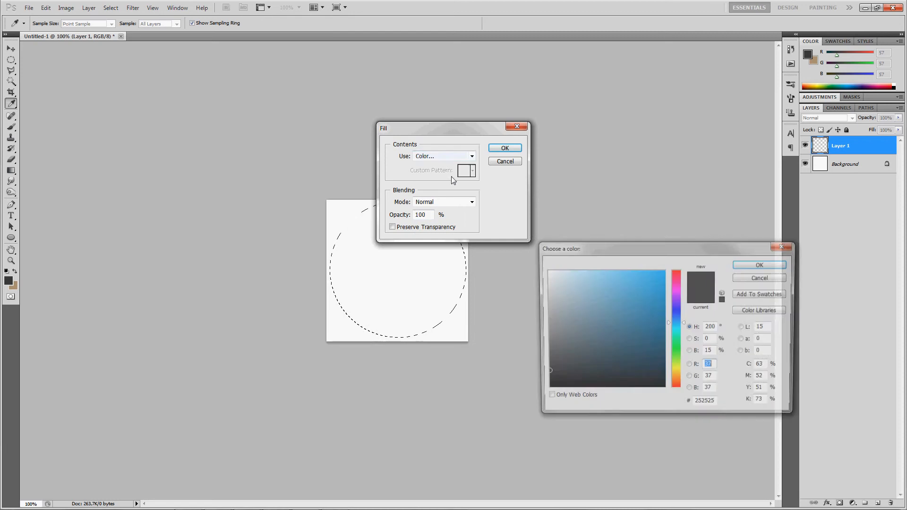
{"action": "mouse_move", "coordinate": [563, 372]}
{"action": "left_mouse_down"}
{"action": "mouse_move", "coordinate": [575, 377]}
{"action": "mouse_move", "coordinate": [495, 378]}
{"action": "left_mouse_up"}
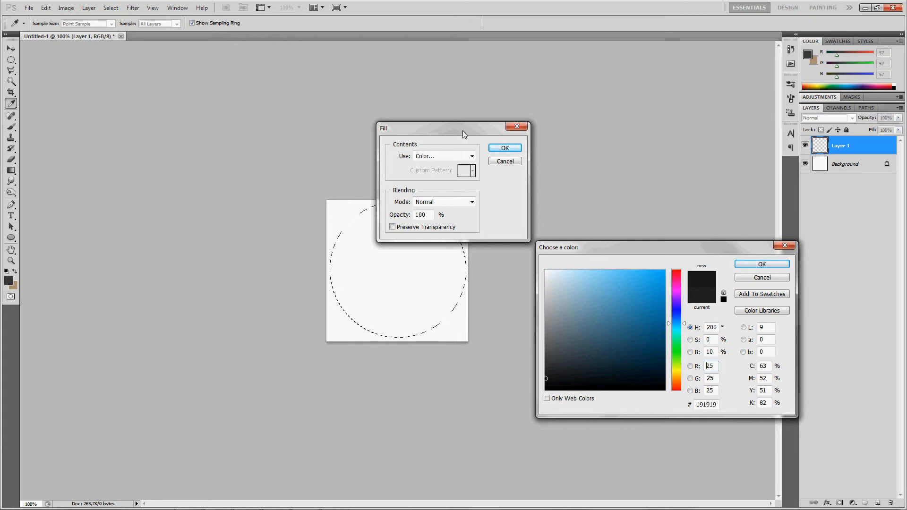
{"action": "key", "text": "Return"}
{"action": "left_click", "coordinate": [501, 148]}
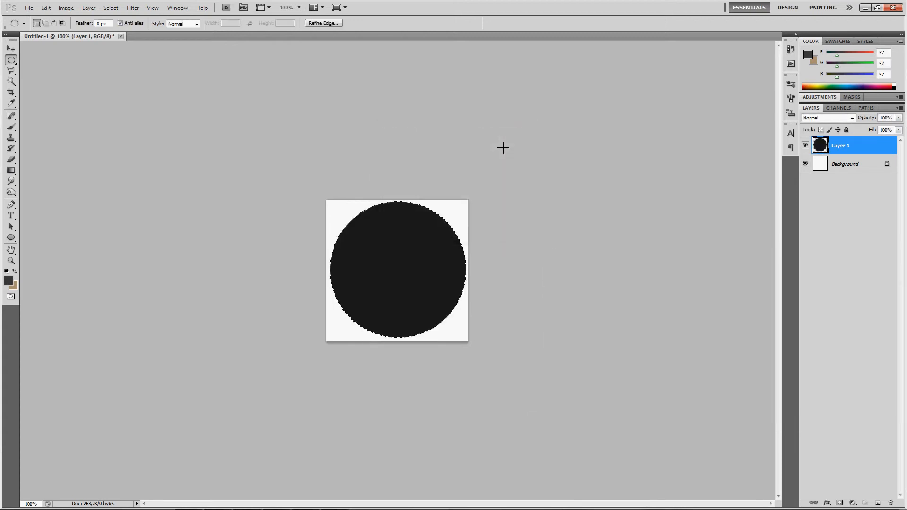
- Deselect and duplicate Layer 1 with the default copy name
{"action": "key", "text": "ctrl+d"}
{"action": "key", "text": "m"}
{"action": "right_click", "coordinate": [870, 145]}
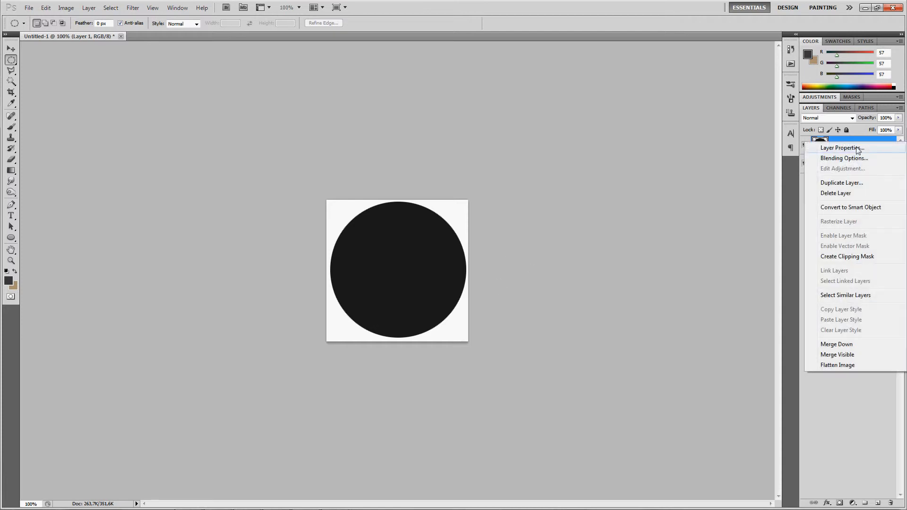
{"action": "left_click", "coordinate": [841, 183]}
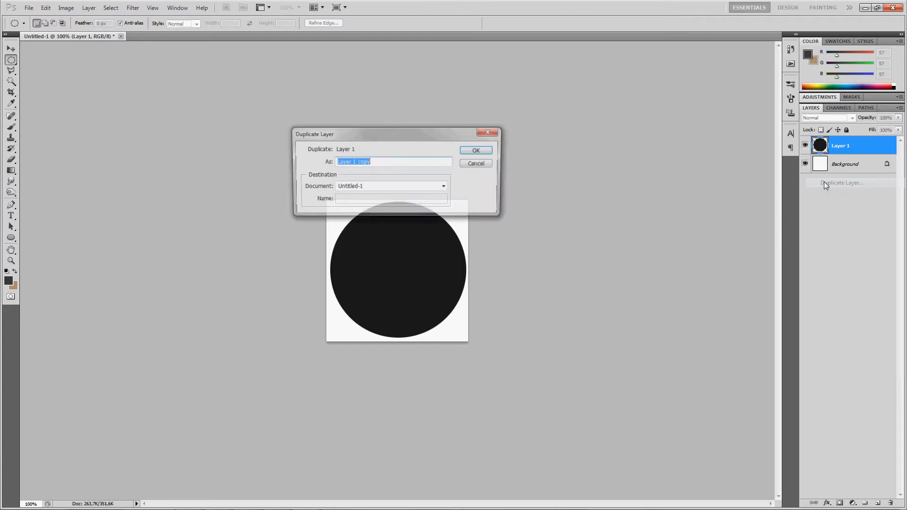
{"action": "left_click", "coordinate": [493, 152]}
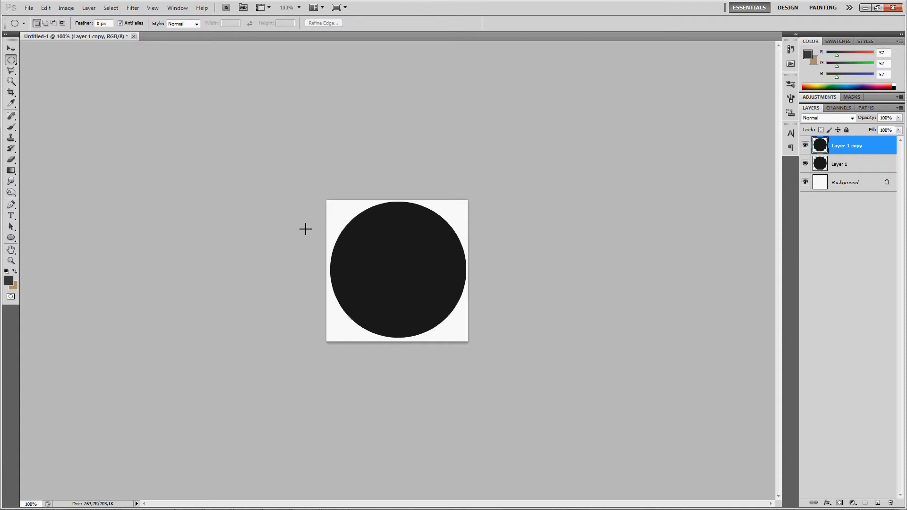
- Free-transform Layer 1 copy and set its X and Y position to 150 px
{"action": "key", "text": "ctrl+t"}
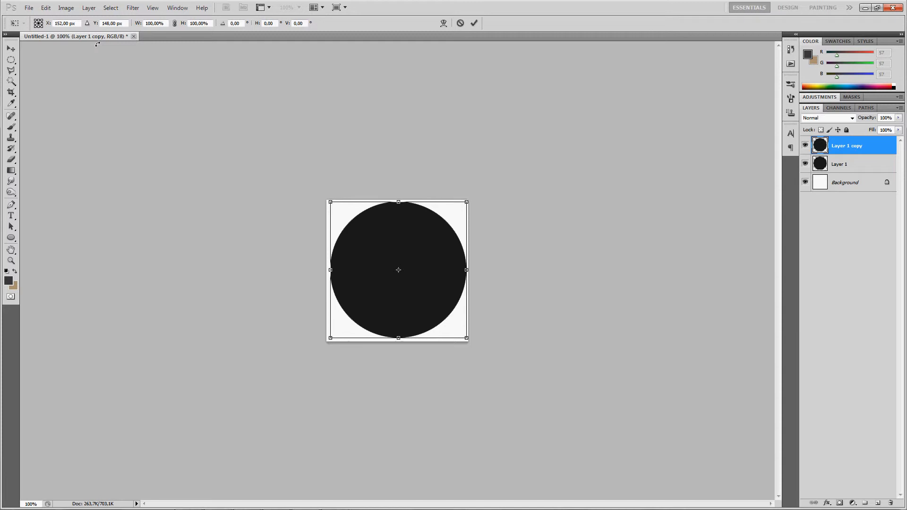
{"action": "left_click", "coordinate": [66, 23]}
{"action": "key", "text": "Tab"}
{"action": "left_click", "coordinate": [157, 23]}
{"action": "left_click", "coordinate": [210, 23]}
{"action": "left_click", "coordinate": [74, 23]}
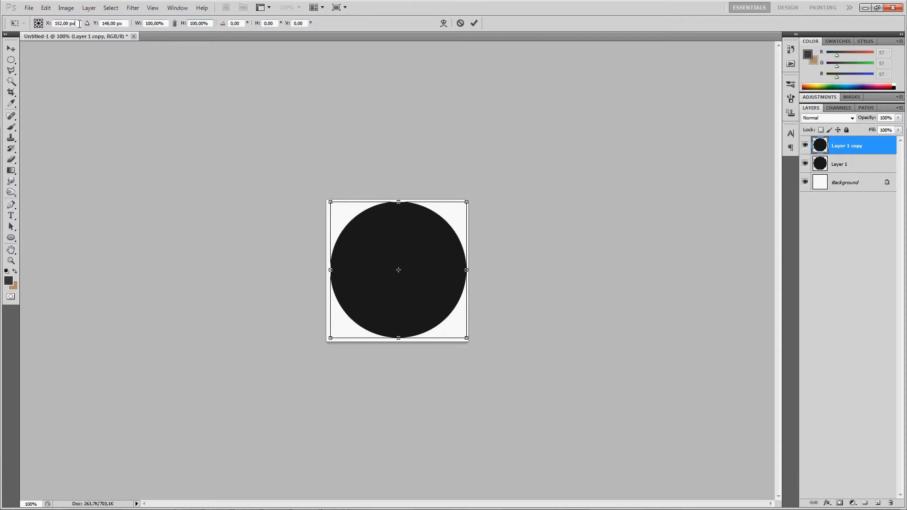
{"action": "left_click", "coordinate": [124, 23]}
{"action": "key", "text": "shift+Tab"}
{"action": "left_click", "coordinate": [29, 8]}
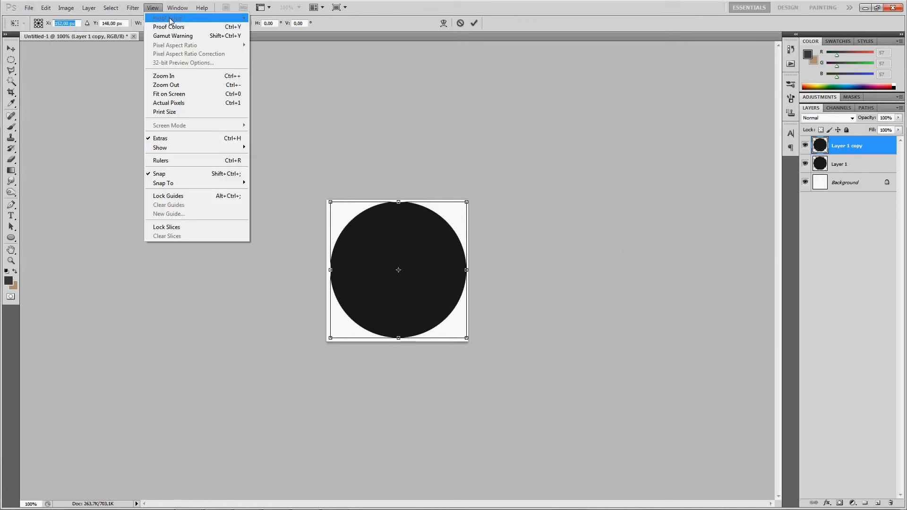
{"action": "left_click", "coordinate": [77, 24]}
{"action": "key", "text": "ctrl+a"}
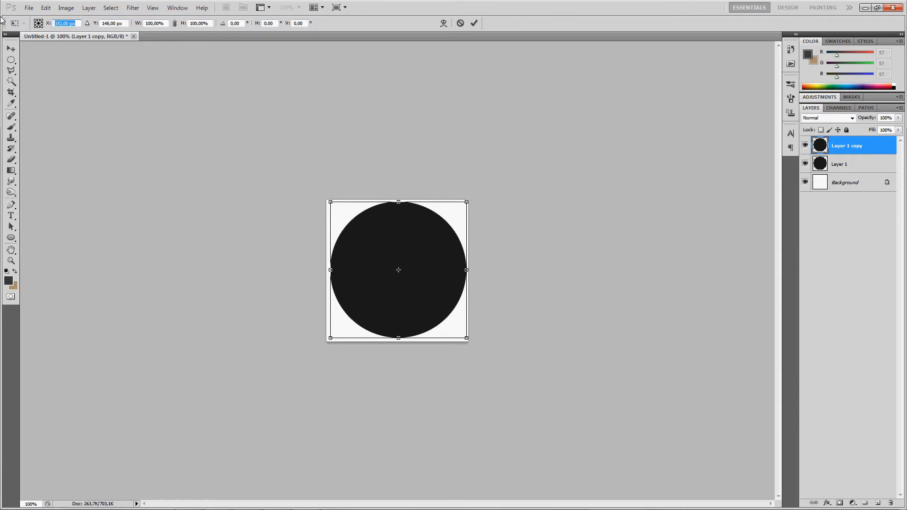
{"action": "type", "text": "150"}
{"action": "key", "text": "Tab"}
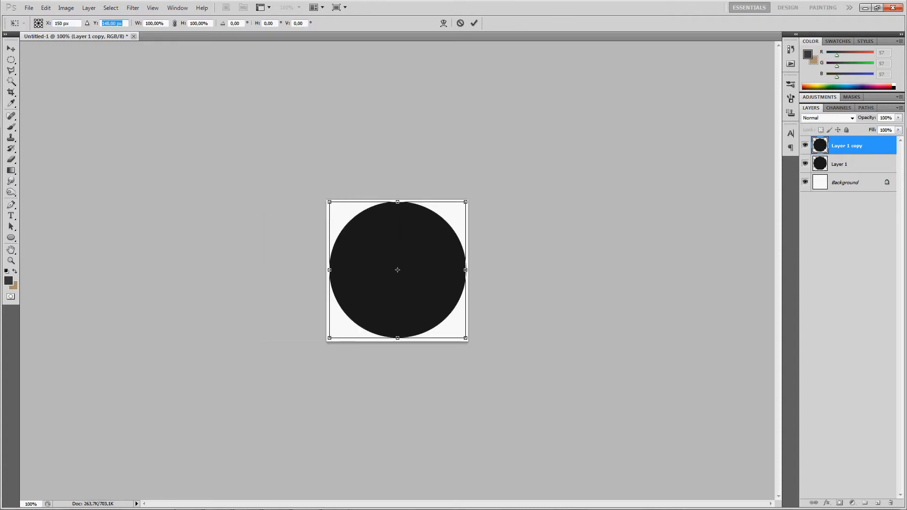
{"action": "type", "text": "150"}
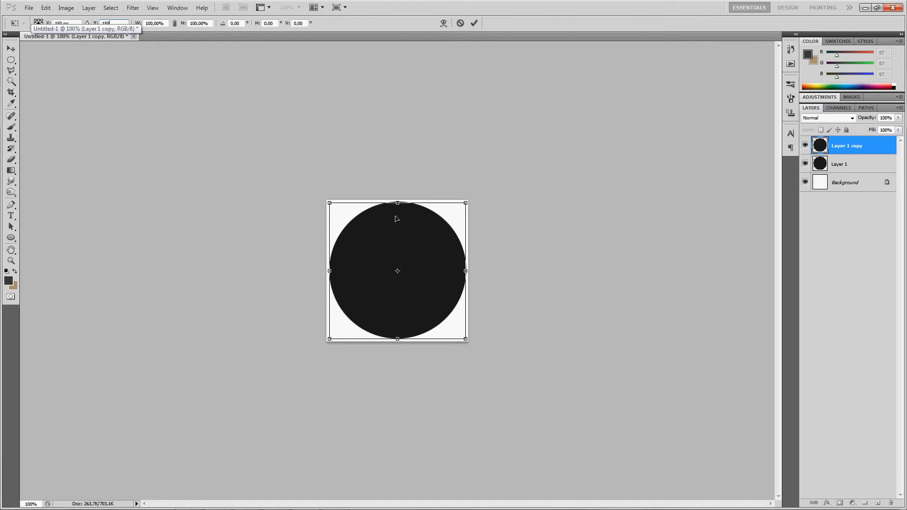
{"action": "key", "text": "Return"}
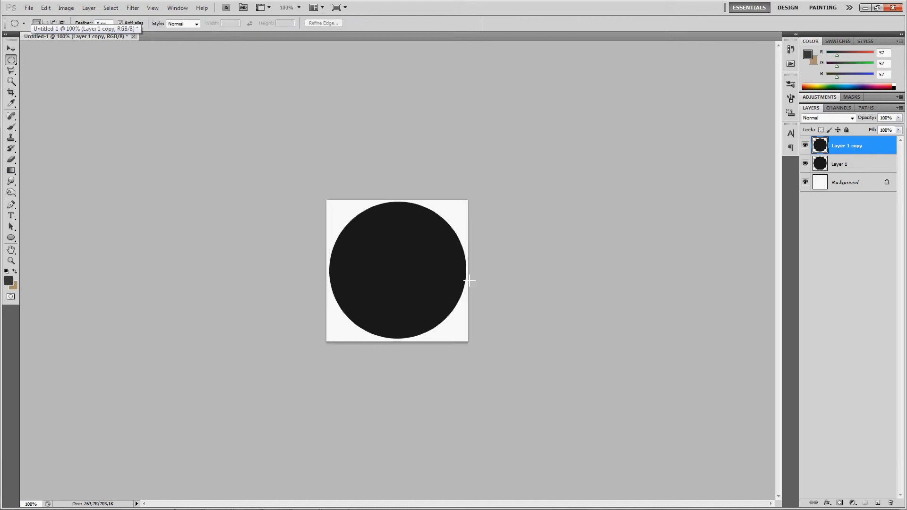
- Free-transform Layer 1 and set its X and Y position to 150 px
{"action": "left_click", "coordinate": [864, 166]}
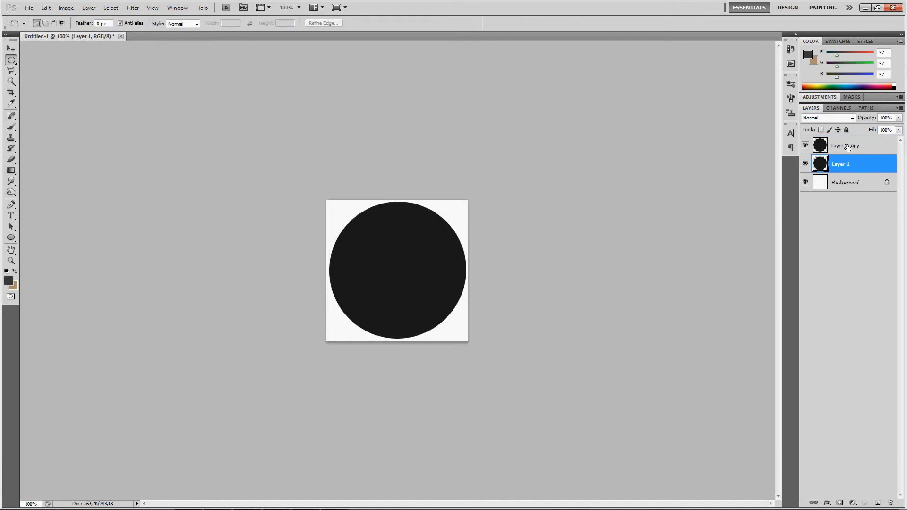
{"action": "key", "text": "ctrl+t"}
{"action": "double_click", "coordinate": [66, 24]}
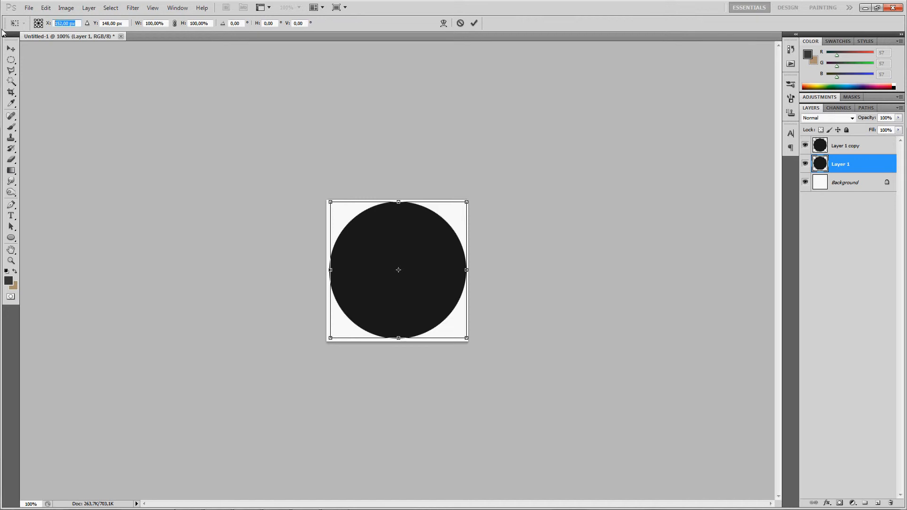
{"action": "type", "text": "150"}
{"action": "key", "text": "Tab"}
{"action": "type", "text": "150"}
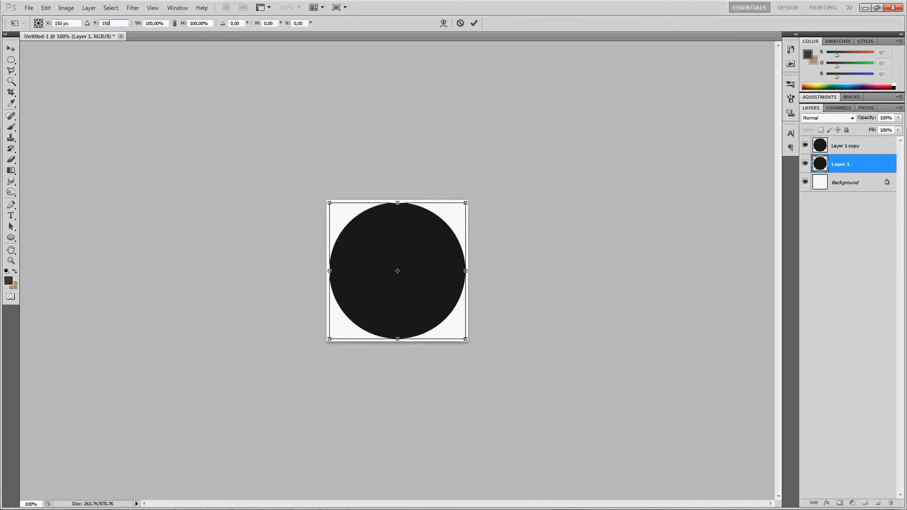
{"action": "key", "text": "Return"}
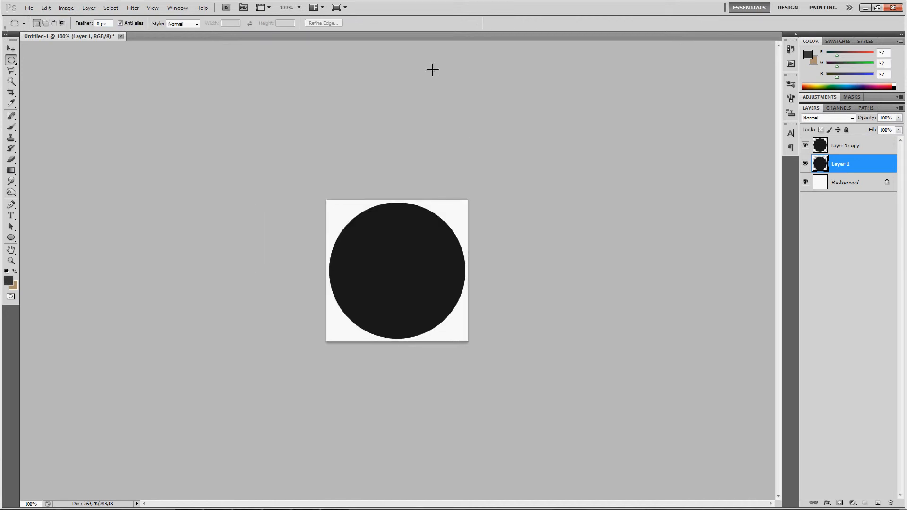
- Free-transform Layer 1 copy and scale it to 95% width and 95% height
{"action": "left_click", "coordinate": [879, 145]}
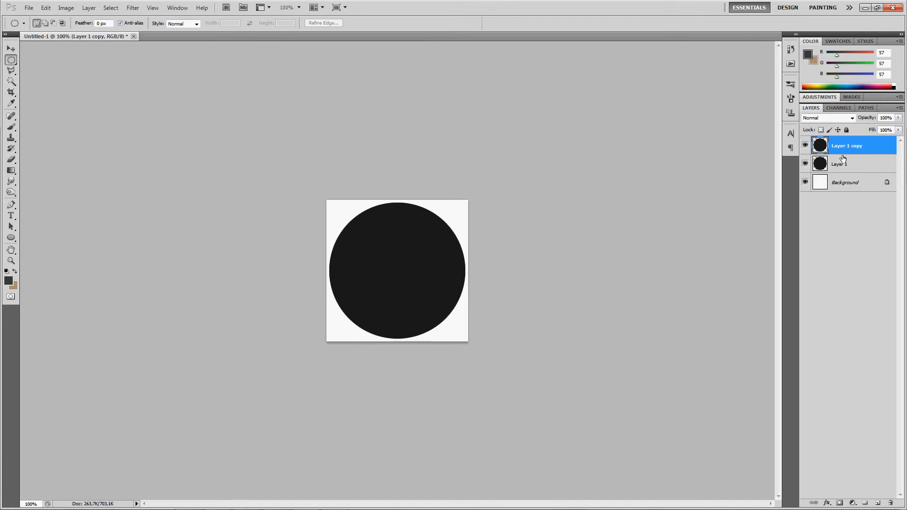
{"action": "key", "text": "ctrl+t"}
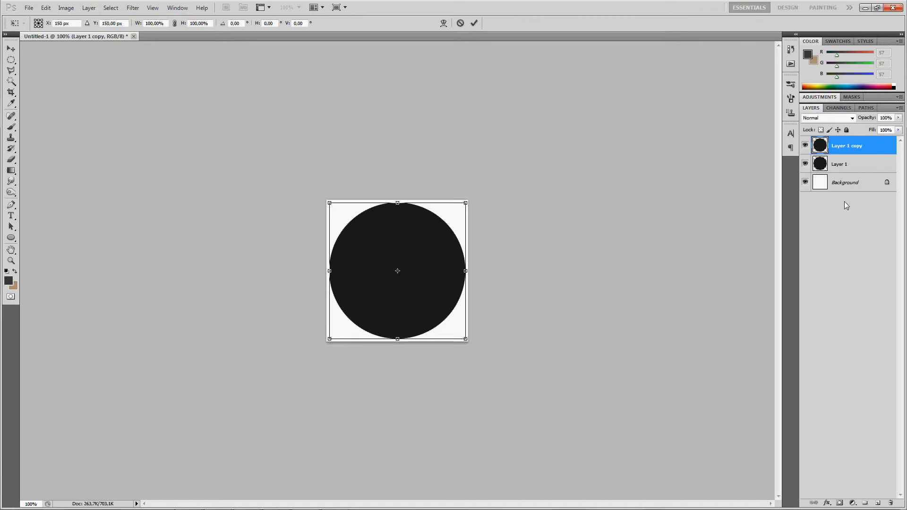
{"action": "double_click", "coordinate": [156, 23]}
{"action": "type", "text": "95"}
{"action": "key", "text": "Tab"}
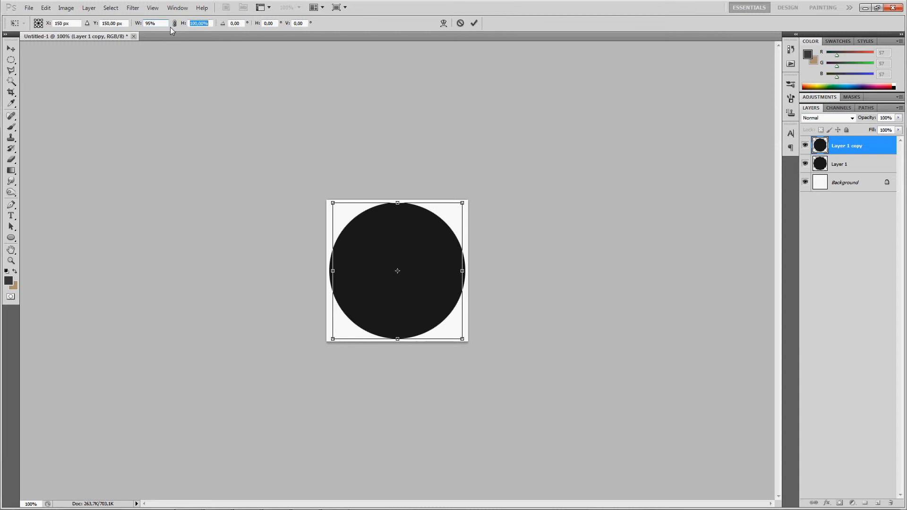
{"action": "type", "text": "95"}
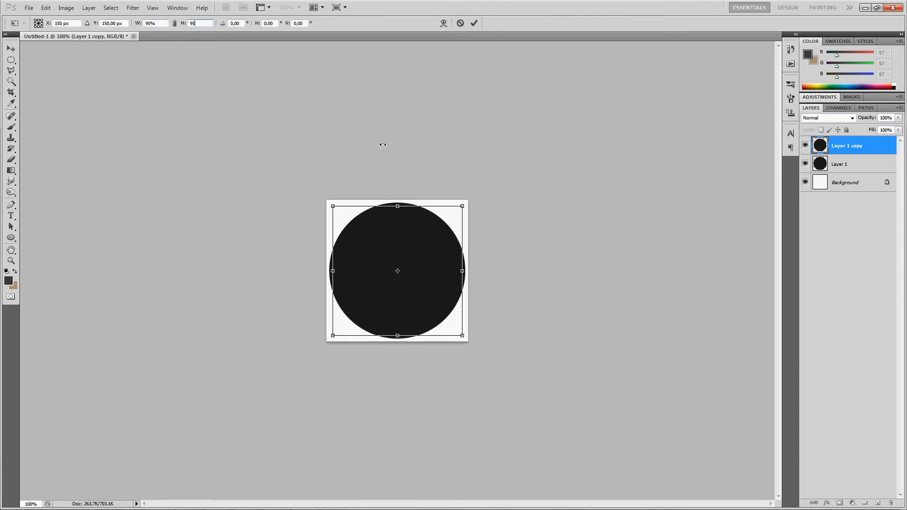
{"action": "left_click", "coordinate": [164, 24]}
{"action": "type", "text": "110"}
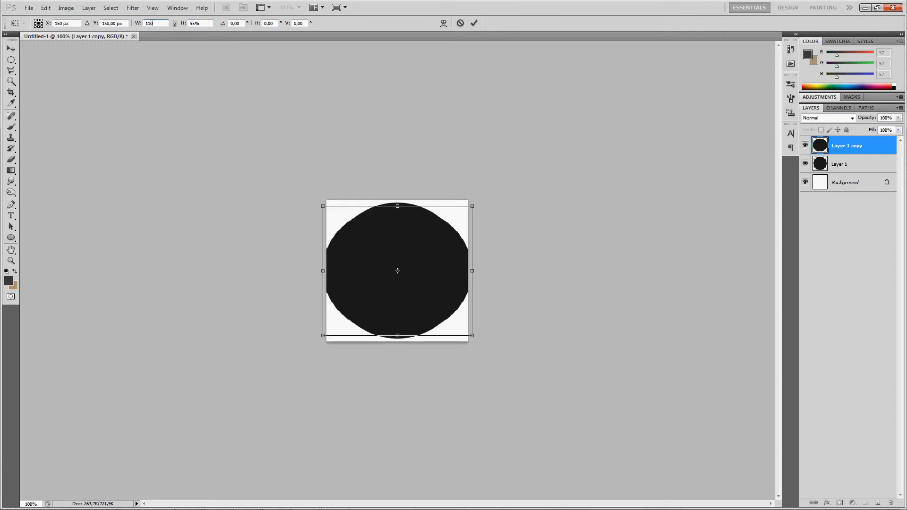
{"action": "key", "text": "BackSpace"}
{"action": "key", "text": "BackSpace"}
{"action": "key", "text": "BackSpace"}
{"action": "type", "text": "90"}
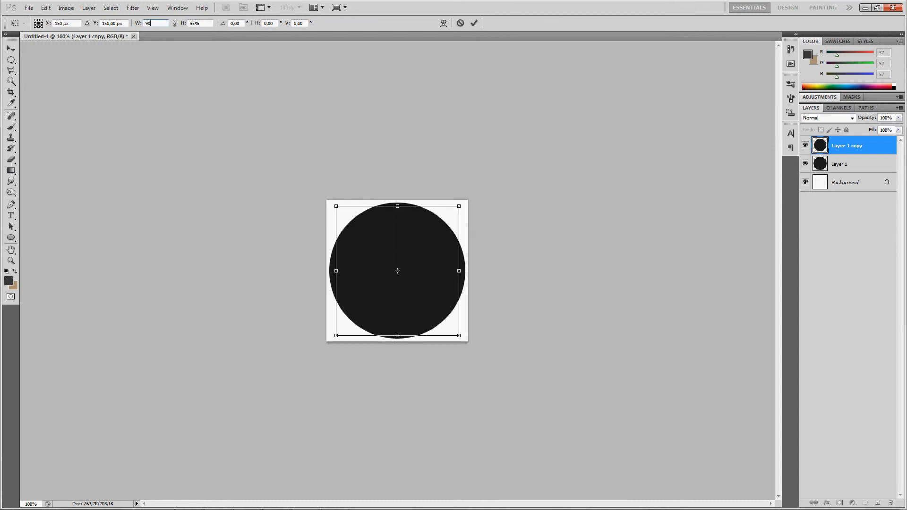
{"action": "key", "text": "BackSpace"}
{"action": "type", "text": "5"}
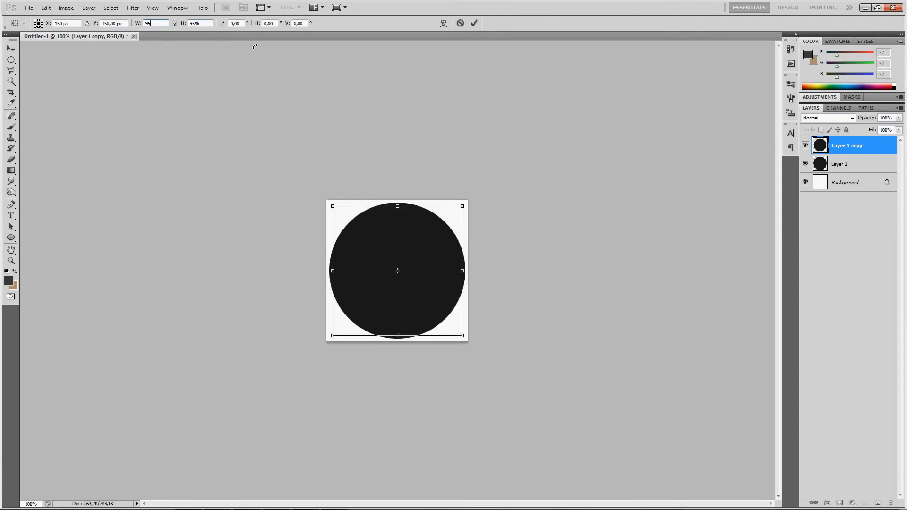
{"action": "key", "text": "Return"}
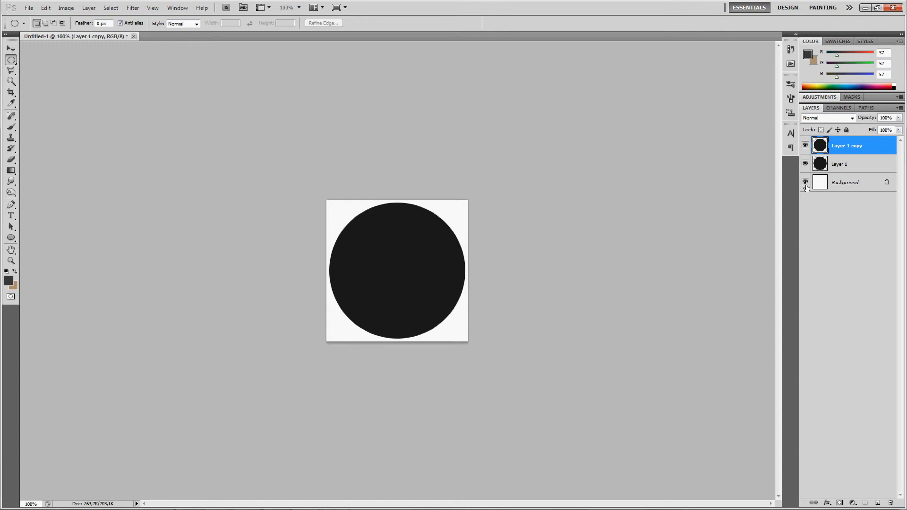
- Add a Color Overlay layer style in light grey f5f5f5 to Layer 1 copy
{"action": "double_click", "coordinate": [875, 147]}
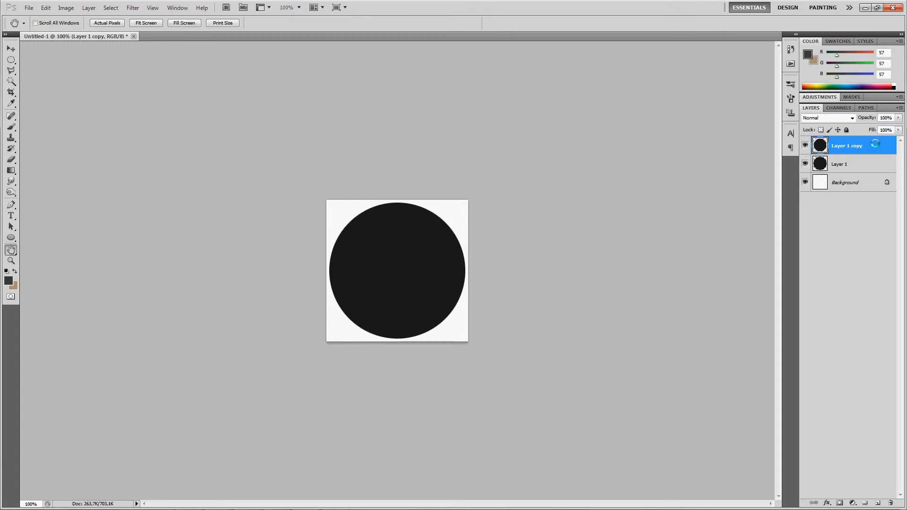
{"action": "left_click", "coordinate": [645, 258]}
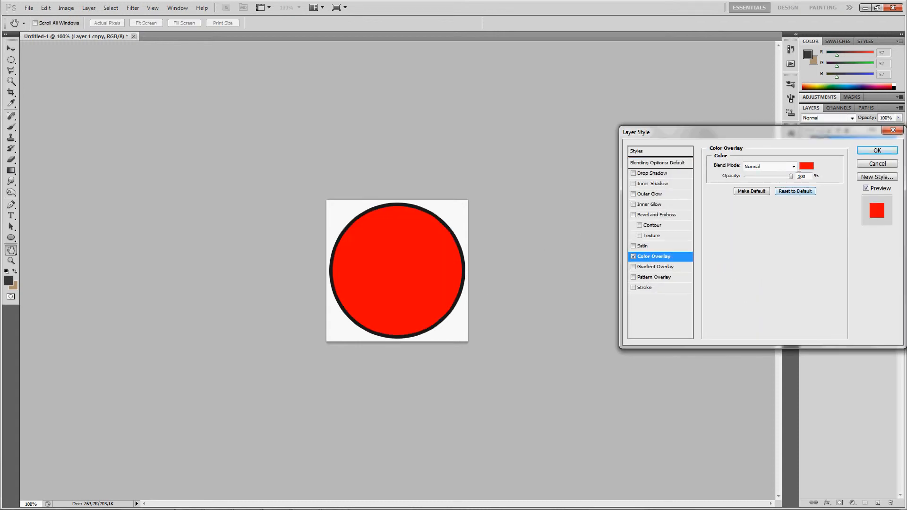
{"action": "left_click", "coordinate": [806, 166]}
{"action": "left_click_drag", "start_coordinate": [563, 280], "coordinate": [524, 278]}
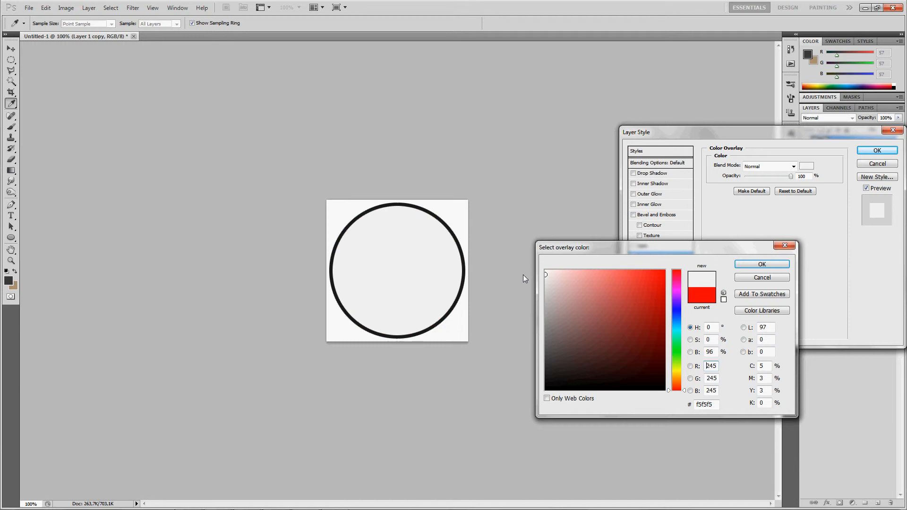
{"action": "key", "text": "Return"}
{"action": "key", "text": "Return"}
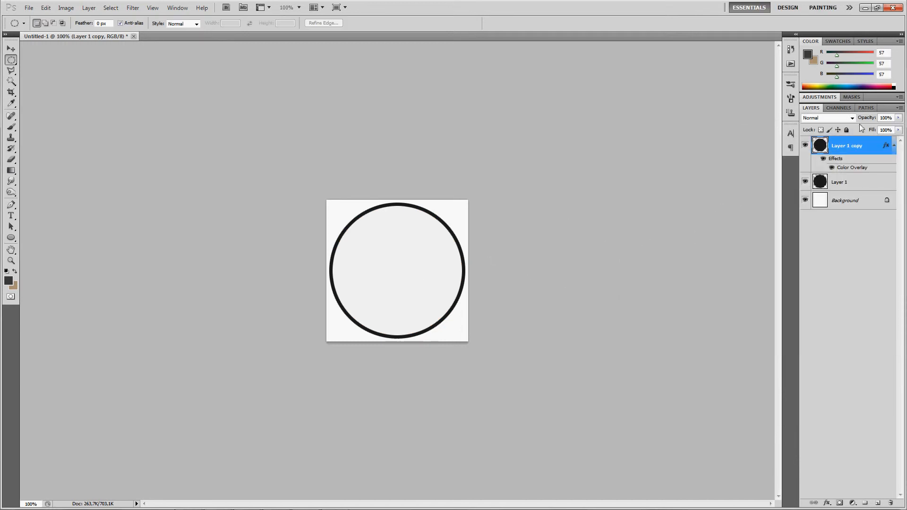
- Duplicate Layer 1 copy to create a new layer above it
{"action": "right_click", "coordinate": [872, 147]}
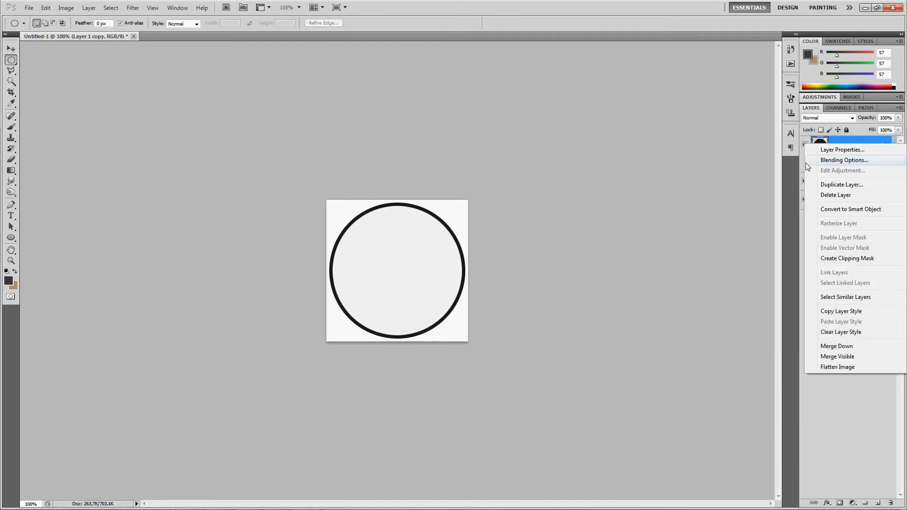
{"action": "left_click", "coordinate": [837, 185]}
{"action": "left_click", "coordinate": [478, 150]}
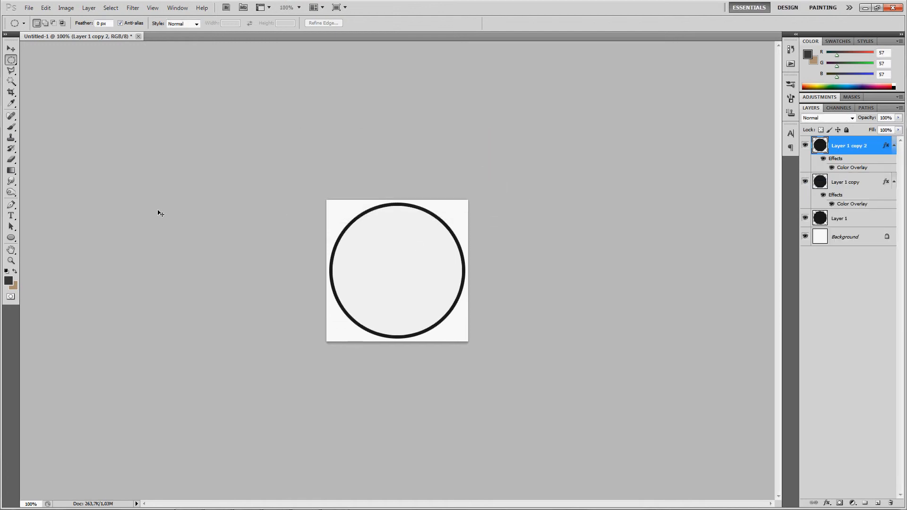
- Free-transform Layer 1 copy 2 to 70% width and 70% height, then hide its Color Overlay effect
{"action": "key", "text": "ctrl+t"}
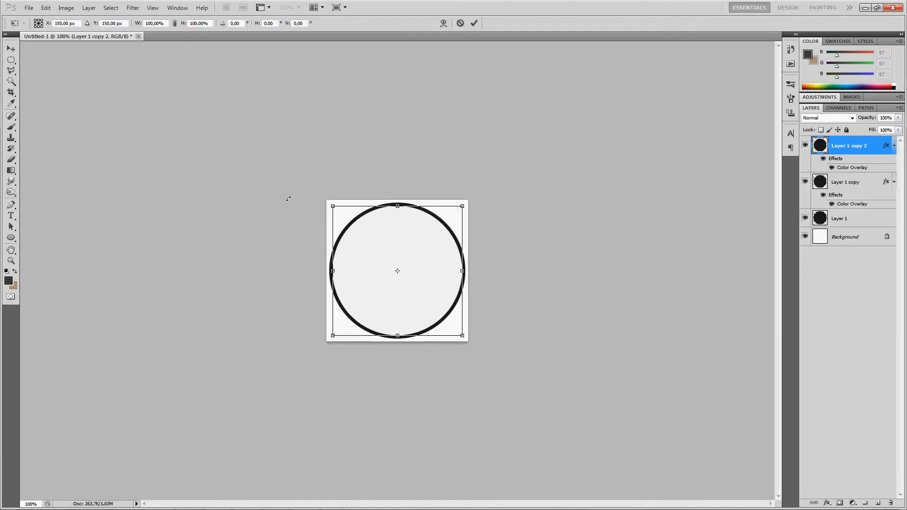
{"action": "left_click", "coordinate": [167, 23]}
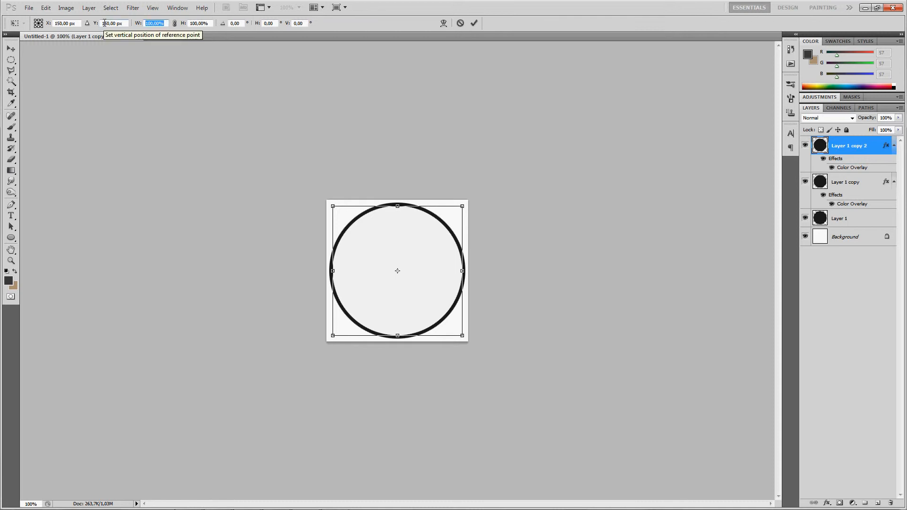
{"action": "type", "text": "70"}
{"action": "key", "text": "Tab"}
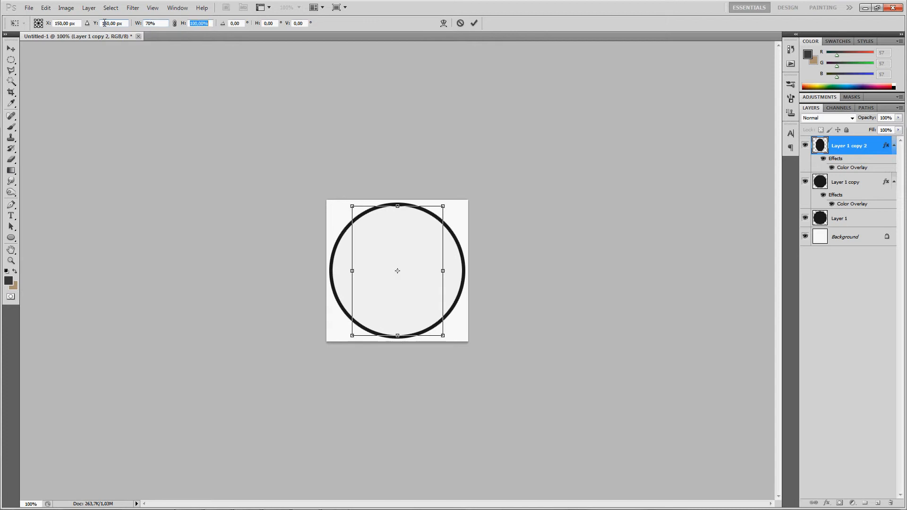
{"action": "type", "text": "70"}
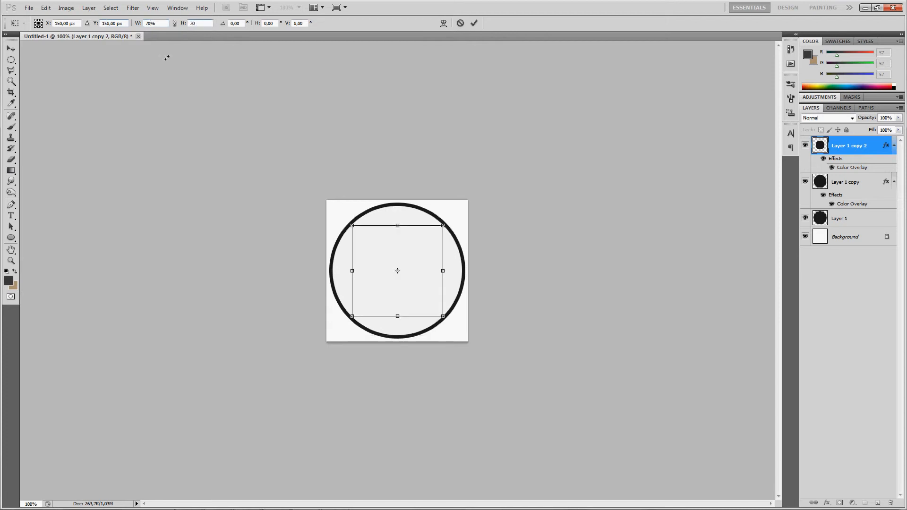
{"action": "key", "text": "Return"}
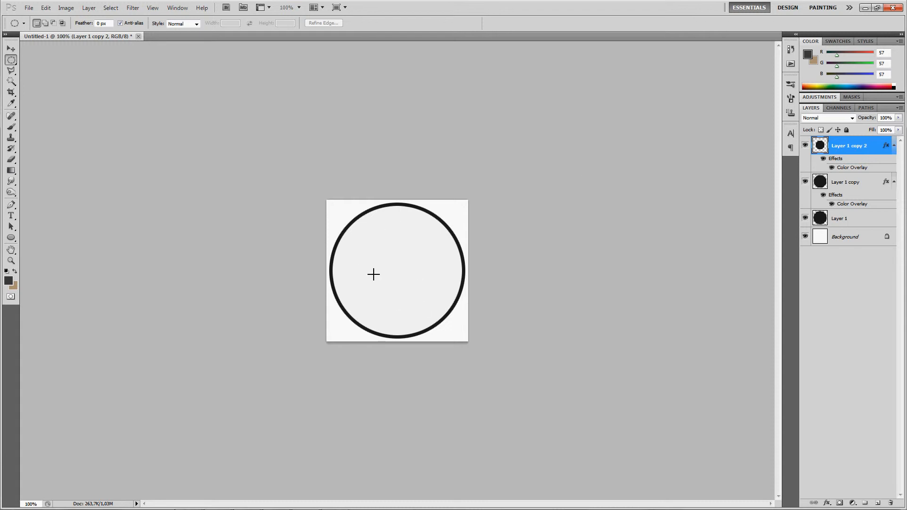
{"action": "left_click", "coordinate": [832, 168]}
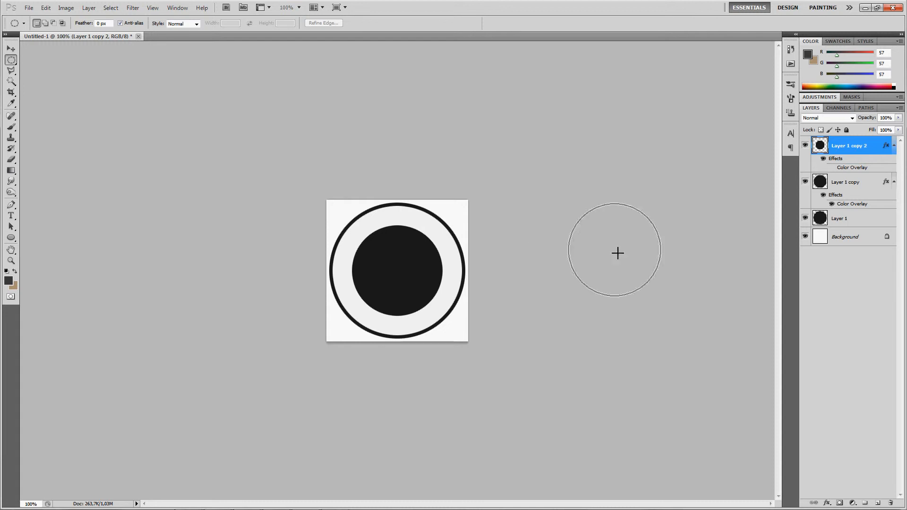
- Duplicate Layer 1 copy 2 to create another circle layer
{"action": "right_click", "coordinate": [878, 148]}
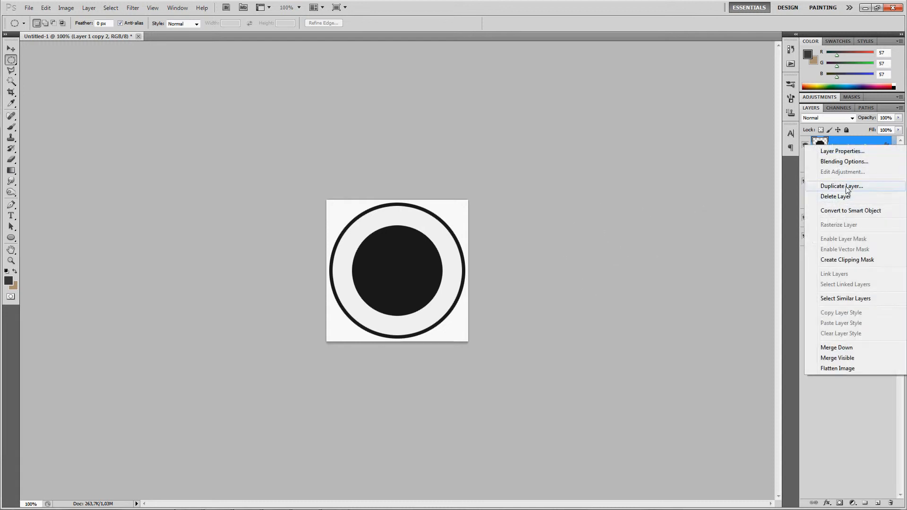
{"action": "left_click", "coordinate": [841, 186]}
{"action": "left_click", "coordinate": [487, 151]}
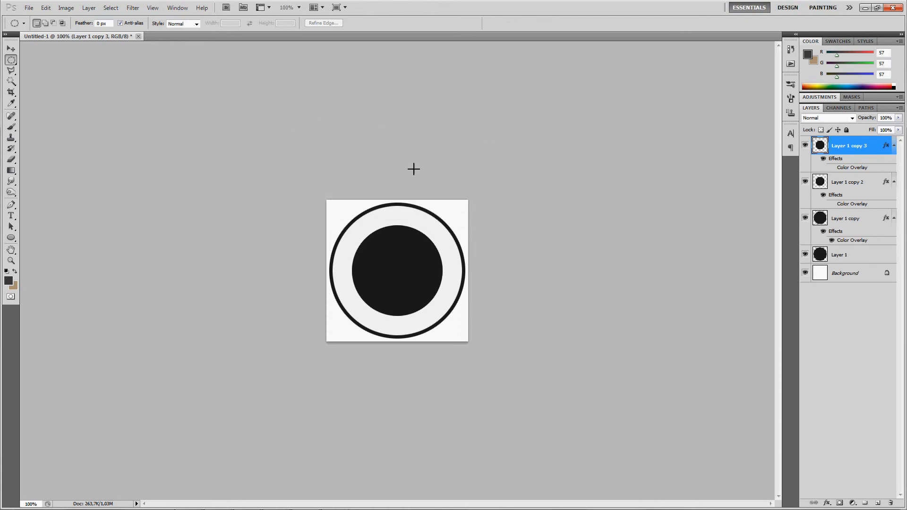
- Free-transform Layer 1 copy 3 to 95% width and 95% height and show its Color Overlay effect
{"action": "key", "text": "ctrl+t"}
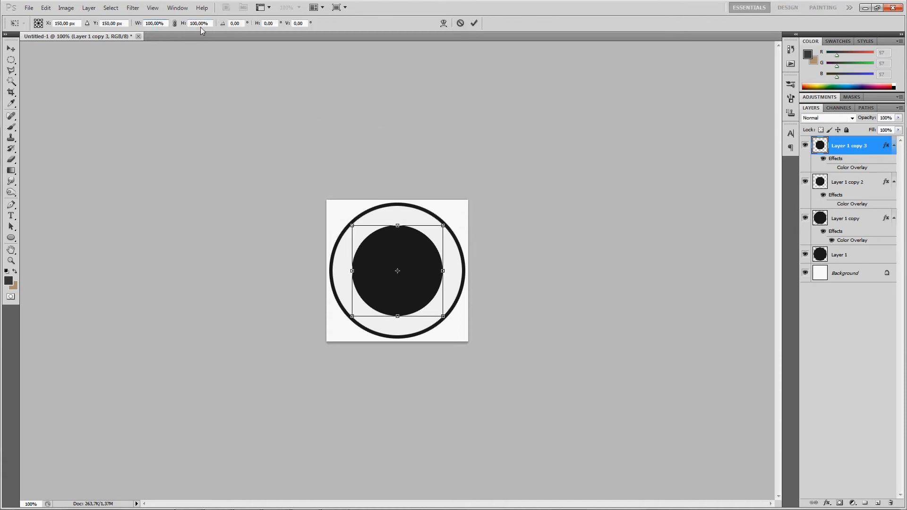
{"action": "key", "text": "Down"}
{"action": "key", "text": "Down"}
{"action": "key", "text": "Down"}
{"action": "key", "text": "Down"}
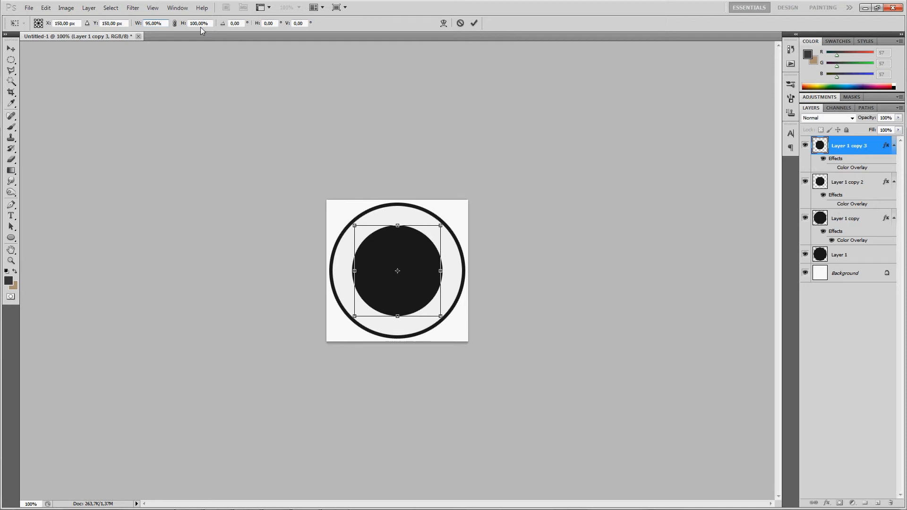
{"action": "key", "text": "Tab"}
{"action": "key", "text": "Down"}
{"action": "key", "text": "Down"}
{"action": "key", "text": "Down"}
{"action": "key", "text": "Down"}
{"action": "key", "text": "Down"}
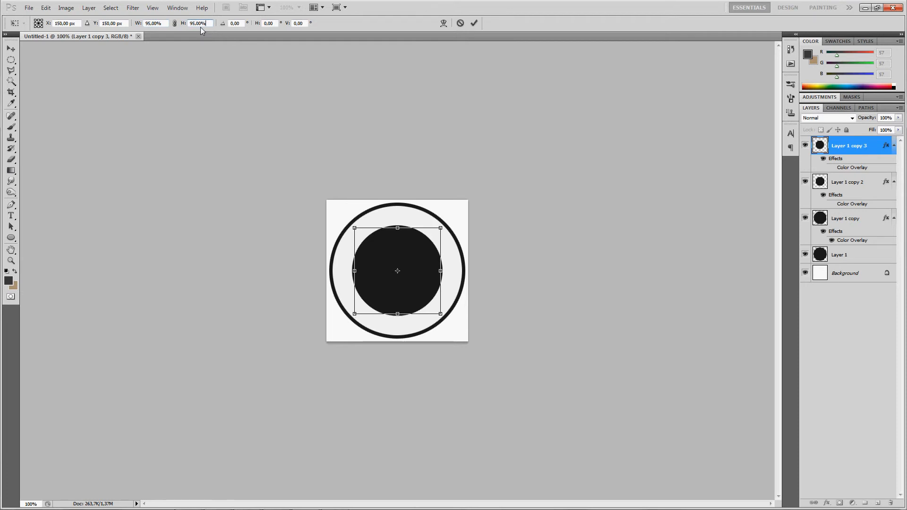
{"action": "key", "text": "Return"}
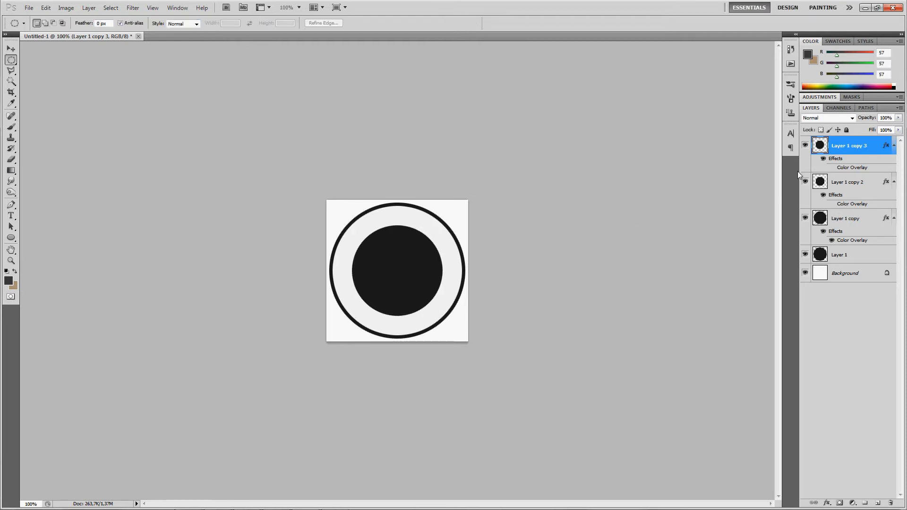
{"action": "left_click", "coordinate": [832, 168]}
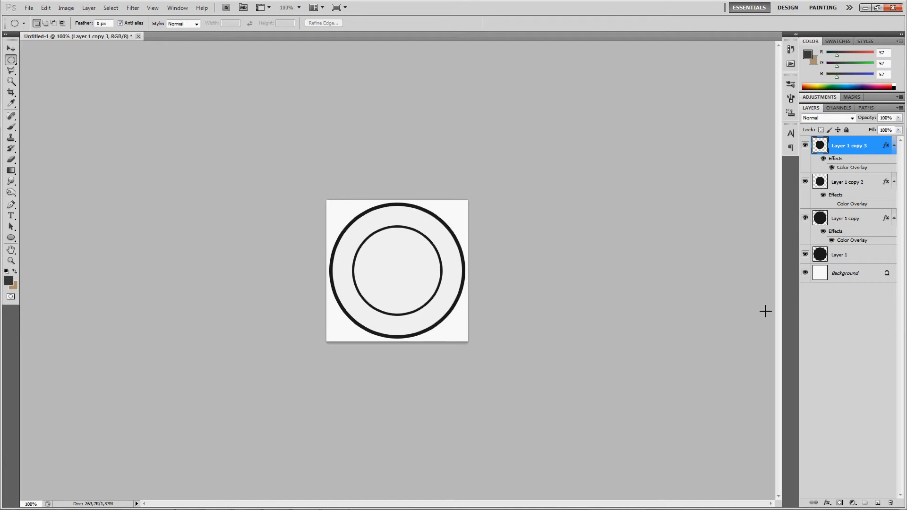
- Add a Gradient Overlay to Layer 1 and set the gradient's left stop to blue 2a6082 at location 0%
{"action": "left_click", "coordinate": [869, 257]}
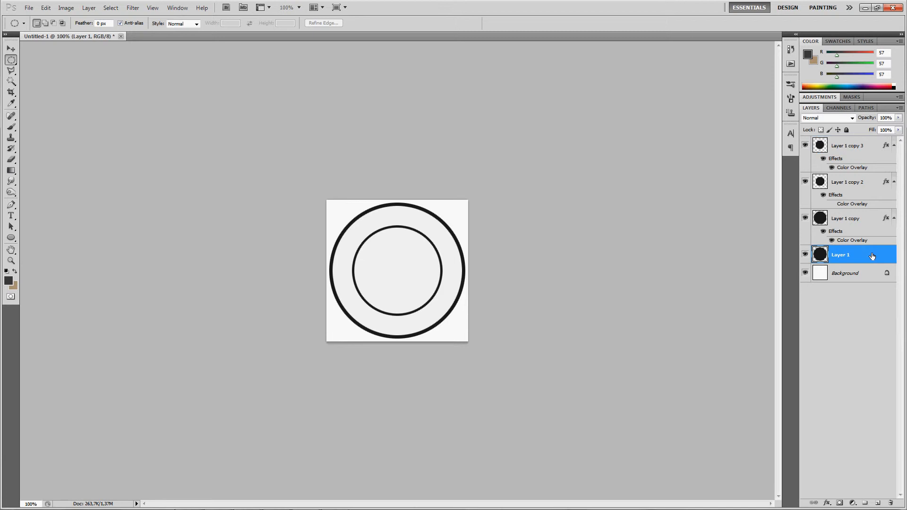
{"action": "double_click", "coordinate": [872, 256]}
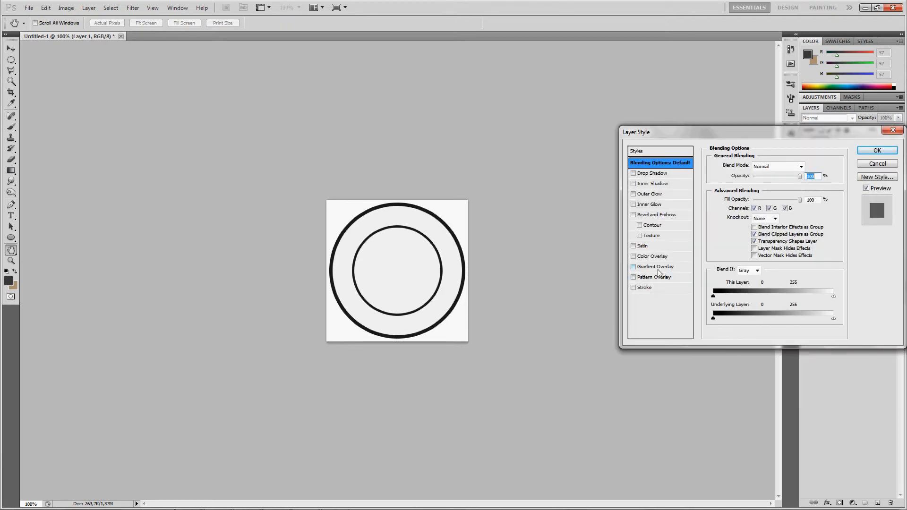
{"action": "left_click", "coordinate": [660, 268]}
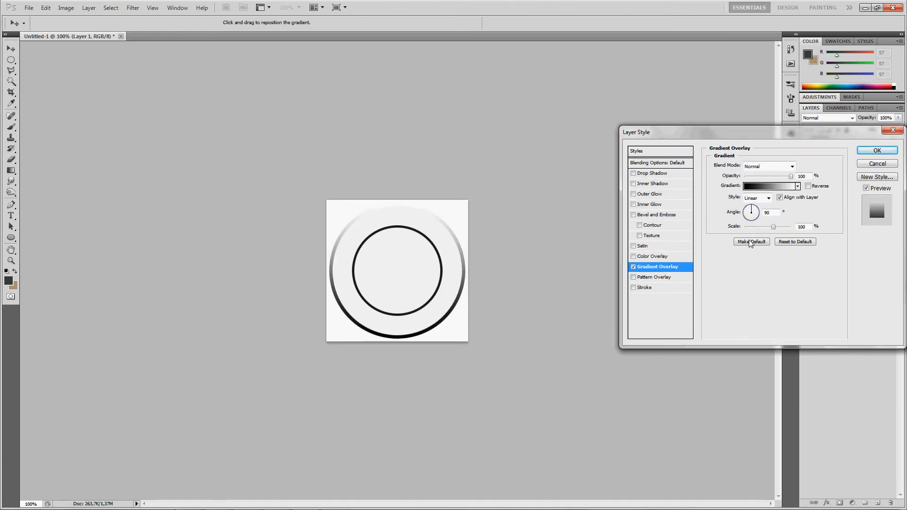
{"action": "left_click", "coordinate": [767, 186]}
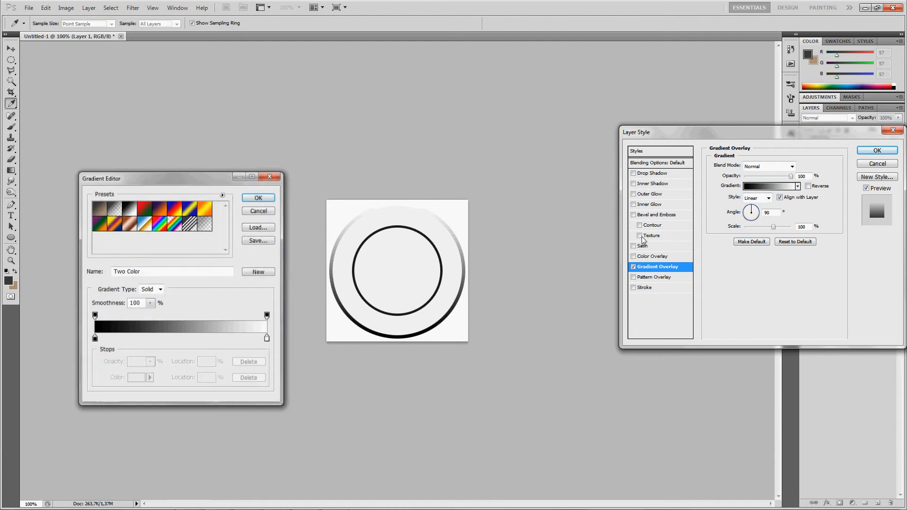
{"action": "left_click", "coordinate": [96, 340]}
{"action": "double_click", "coordinate": [96, 339]}
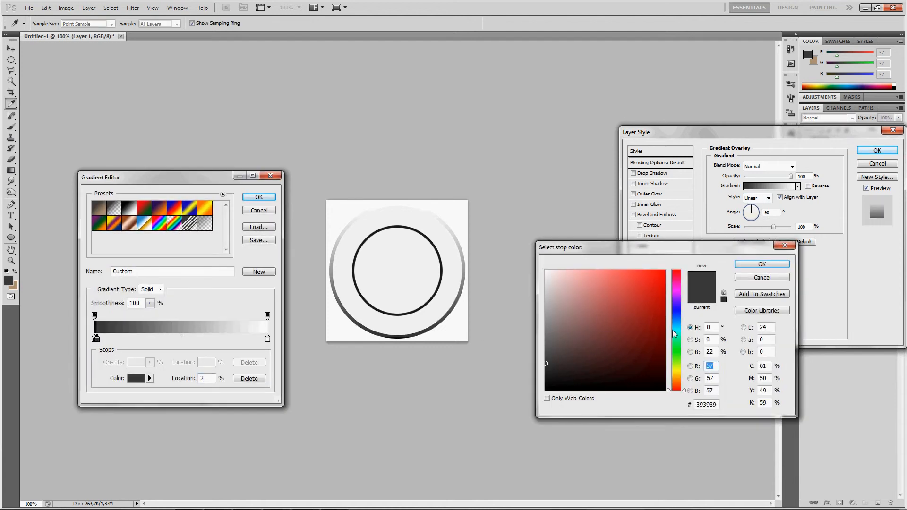
{"action": "left_click_drag", "start_coordinate": [672, 330], "coordinate": [677, 323]}
{"action": "left_click", "coordinate": [626, 328]}
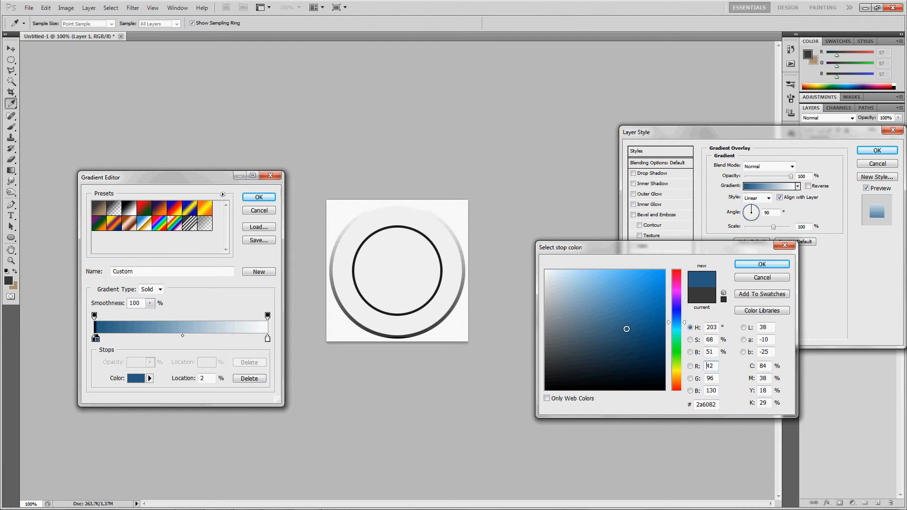
{"action": "key", "text": "Return"}
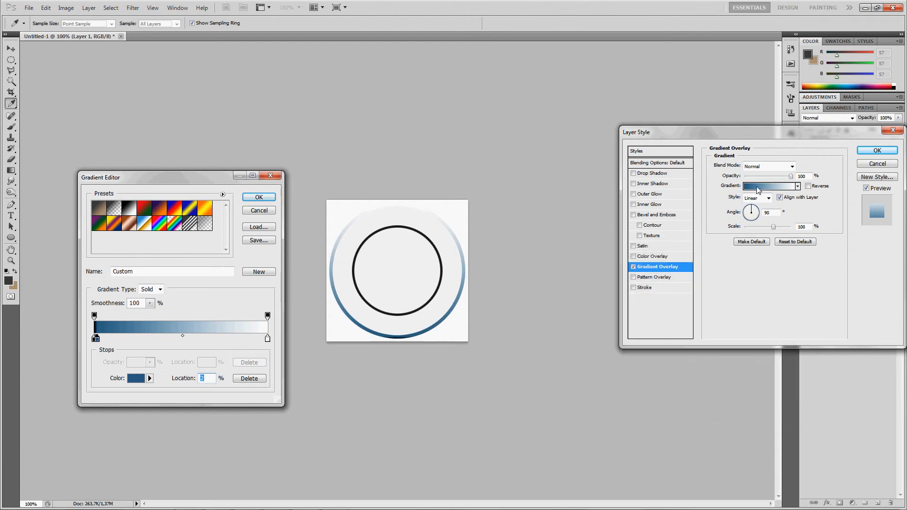
{"action": "mouse_move", "coordinate": [95, 339]}
{"action": "left_mouse_down"}
{"action": "mouse_move", "coordinate": [100, 366]}
{"action": "mouse_move", "coordinate": [101, 344]}
{"action": "left_mouse_up"}
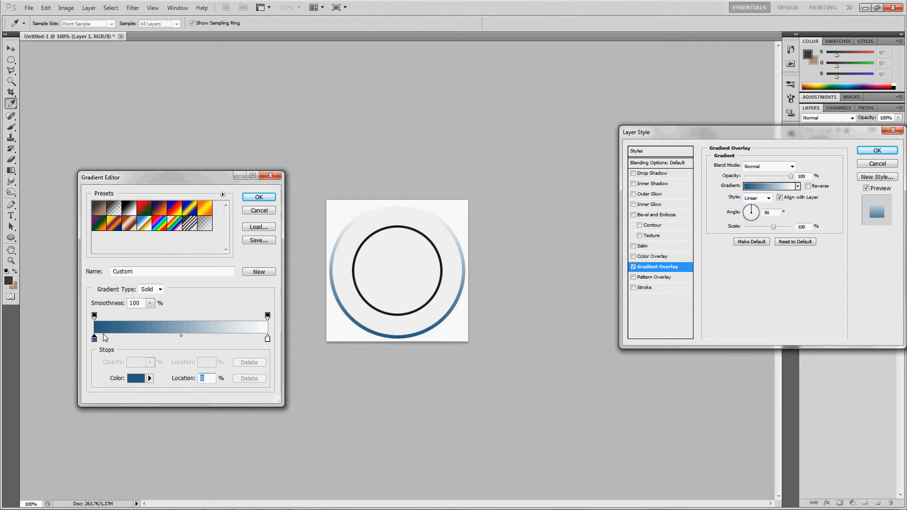
- Set the gradient's right stop to bright blue 00a8ff and apply the Gradient Overlay to Layer 1
{"action": "double_click", "coordinate": [268, 339]}
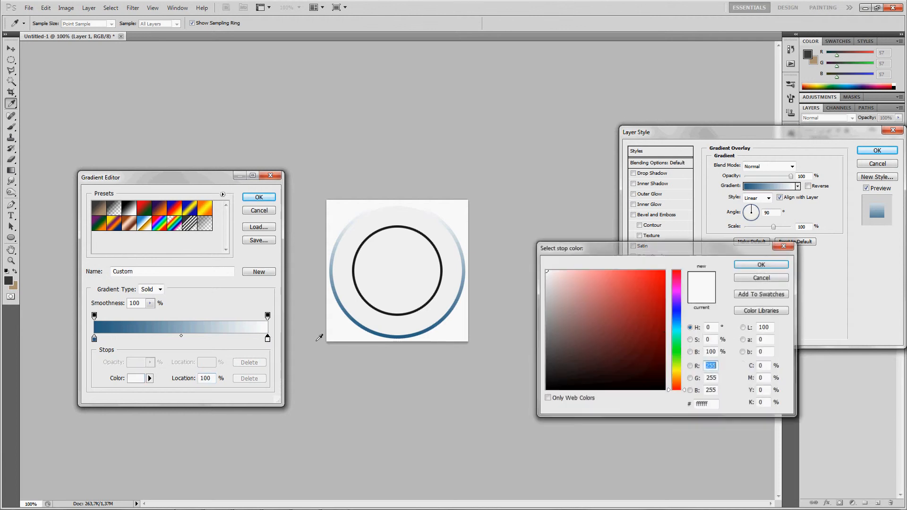
{"action": "left_click_drag", "start_coordinate": [683, 332], "coordinate": [680, 323]}
{"action": "left_click", "coordinate": [663, 271]}
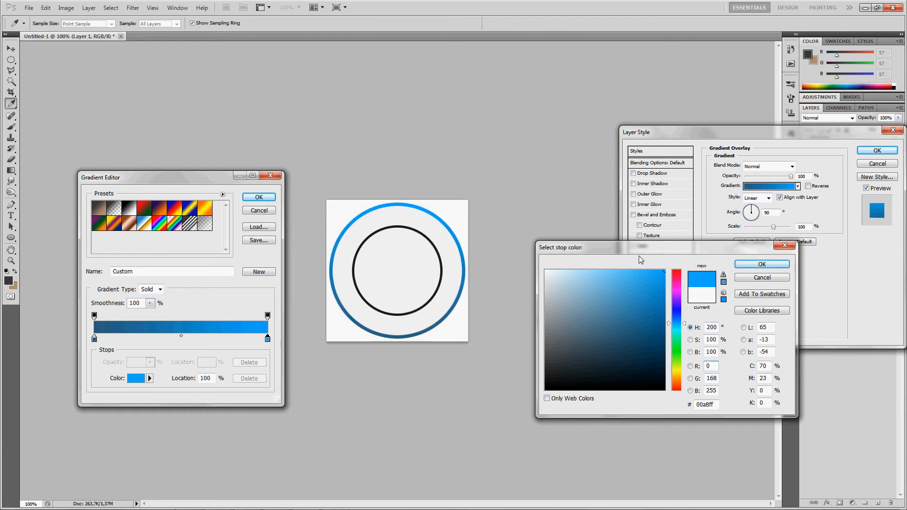
{"action": "key", "text": "Return"}
{"action": "key", "text": "Return"}
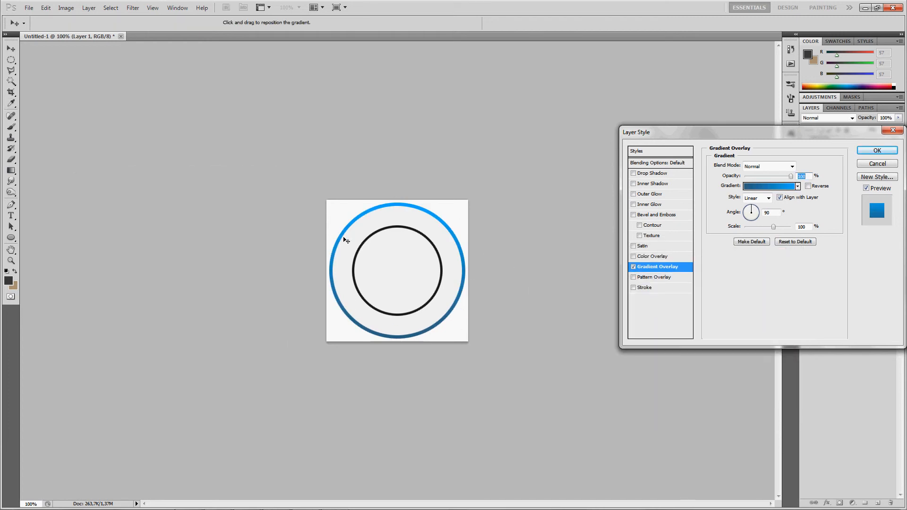
{"action": "left_click", "coordinate": [877, 150]}
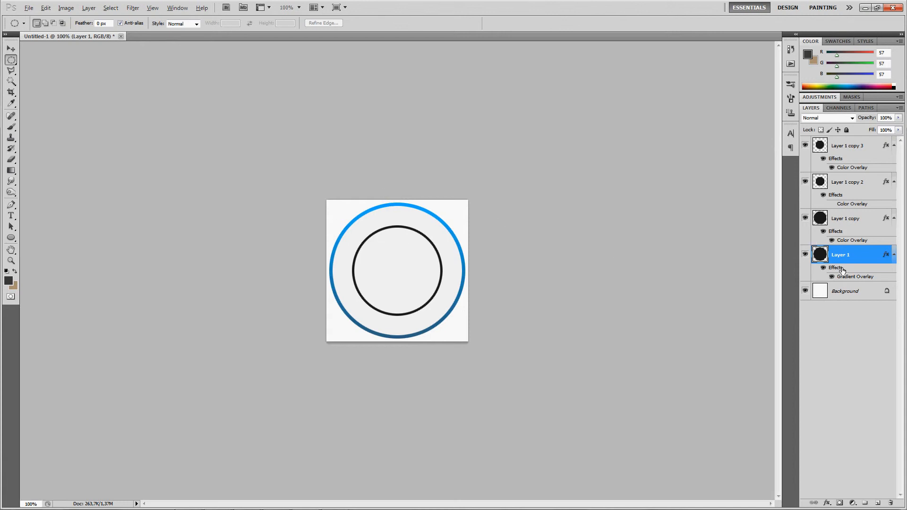
- Copy Layer 1's Gradient Overlay effect onto Layer 1 copy
{"action": "left_click_drag", "start_coordinate": [841, 269], "coordinate": [844, 222]}
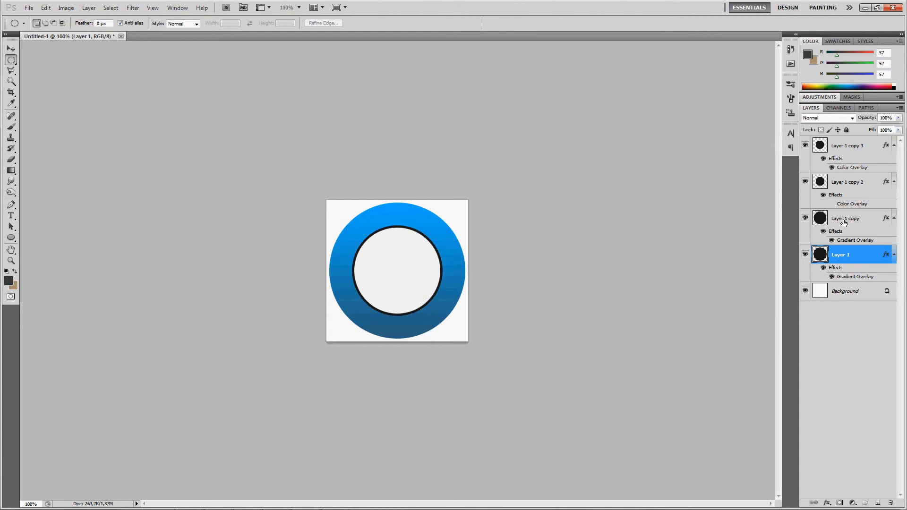
{"action": "double_click", "coordinate": [871, 218]}
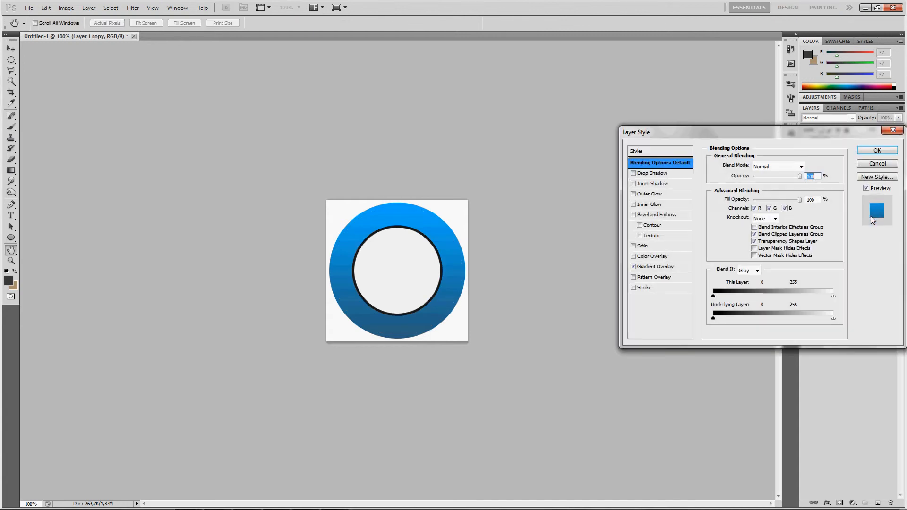
{"action": "left_click_drag", "start_coordinate": [783, 132], "coordinate": [697, 152]}
{"action": "left_click", "coordinate": [806, 151]}
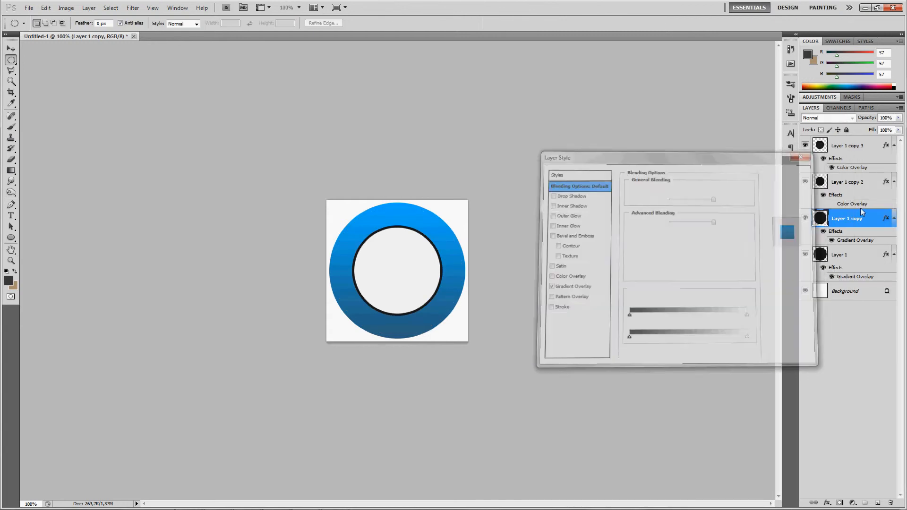
- Reverse the Gradient Overlay direction on Layer 1 copy and switch to the Elliptical Marquee tool
{"action": "right_click", "coordinate": [868, 219]}
{"action": "left_click", "coordinate": [826, 236]}
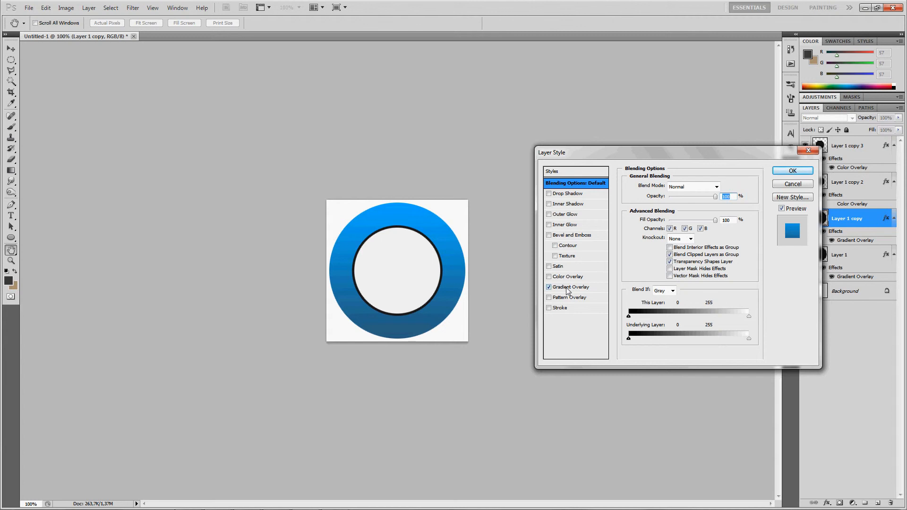
{"action": "left_click", "coordinate": [566, 288]}
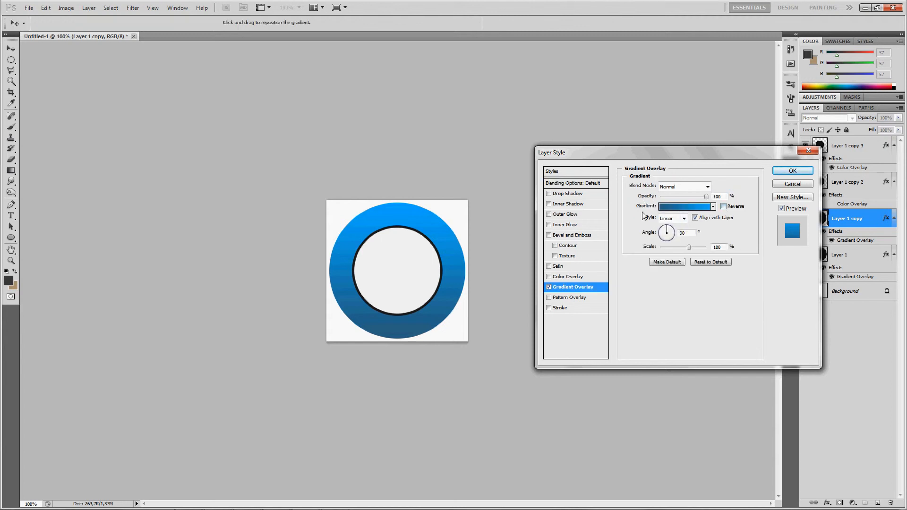
{"action": "left_click", "coordinate": [723, 207]}
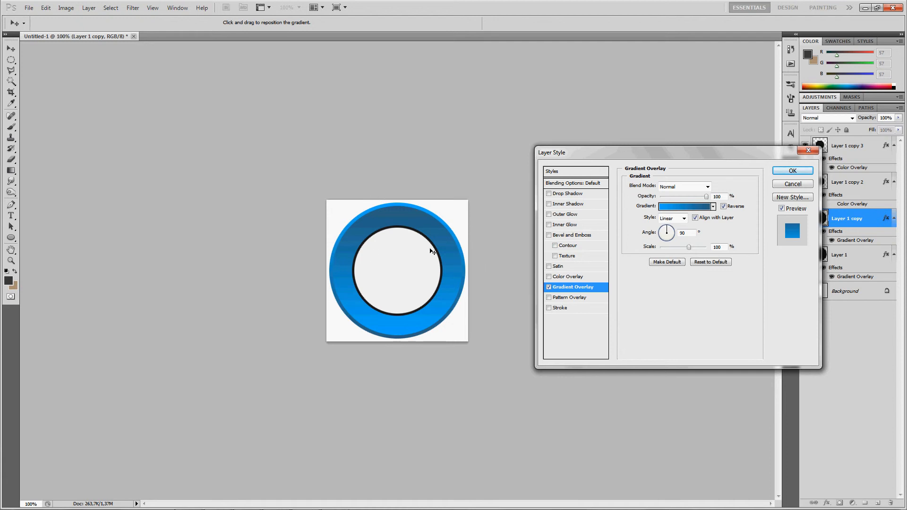
{"action": "key", "text": "Return"}
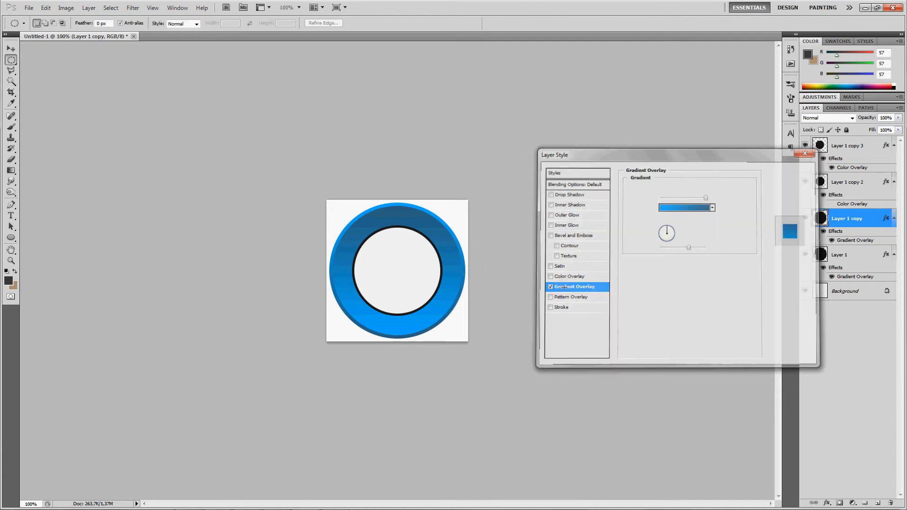
{"action": "key", "text": "m"}
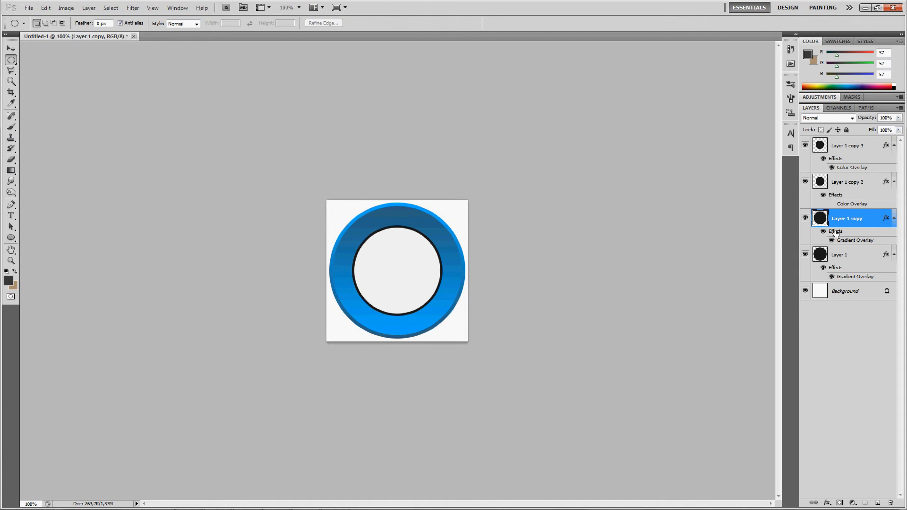
- Copy the Gradient Overlay effect onto Layer 1 copy 2 and turn off its Reverse option
{"action": "left_click_drag", "start_coordinate": [835, 232], "coordinate": [844, 189]}
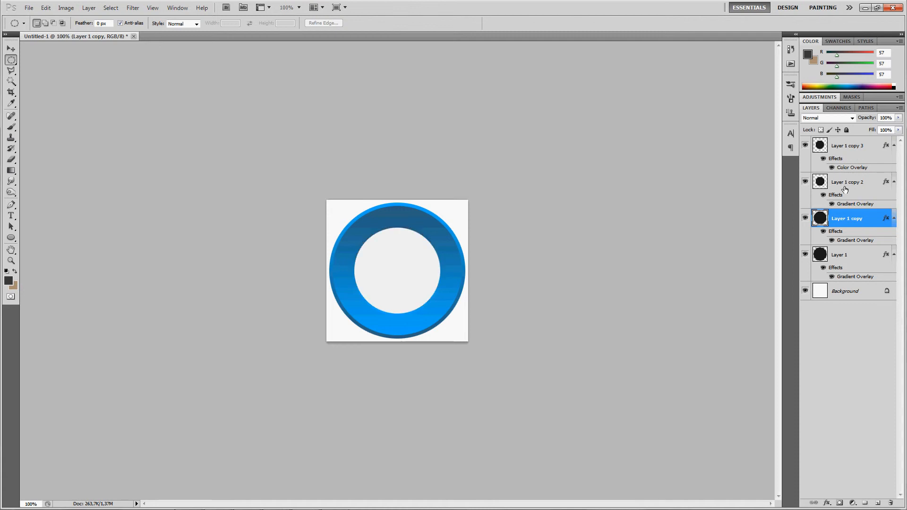
{"action": "right_click", "coordinate": [871, 184]}
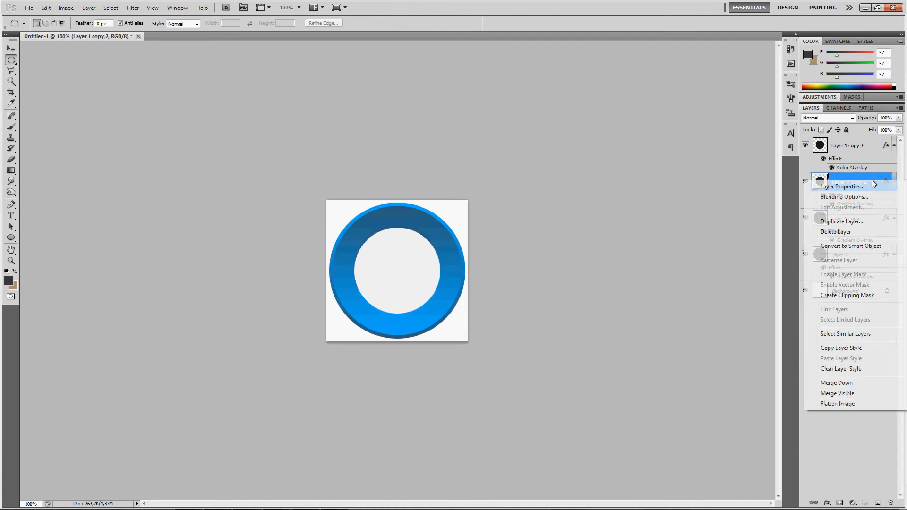
{"action": "left_click", "coordinate": [858, 198]}
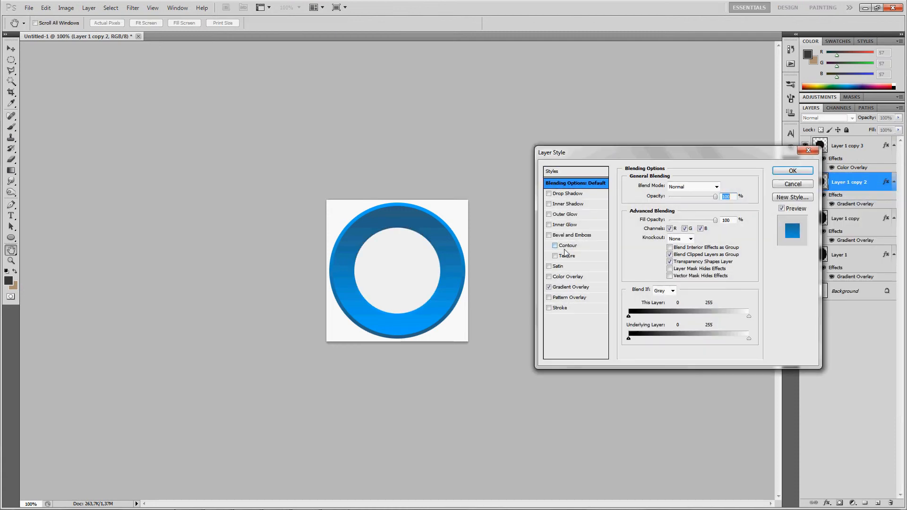
{"action": "left_click", "coordinate": [570, 288]}
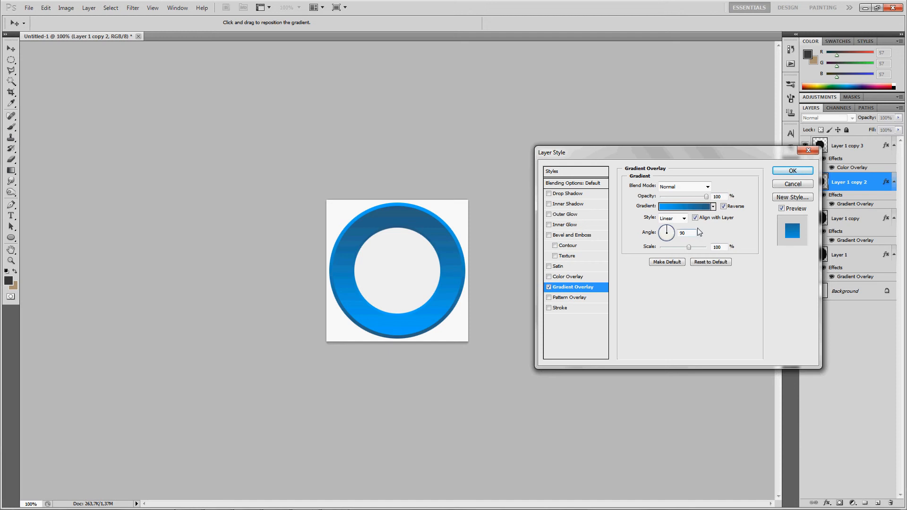
{"action": "left_click", "coordinate": [723, 207]}
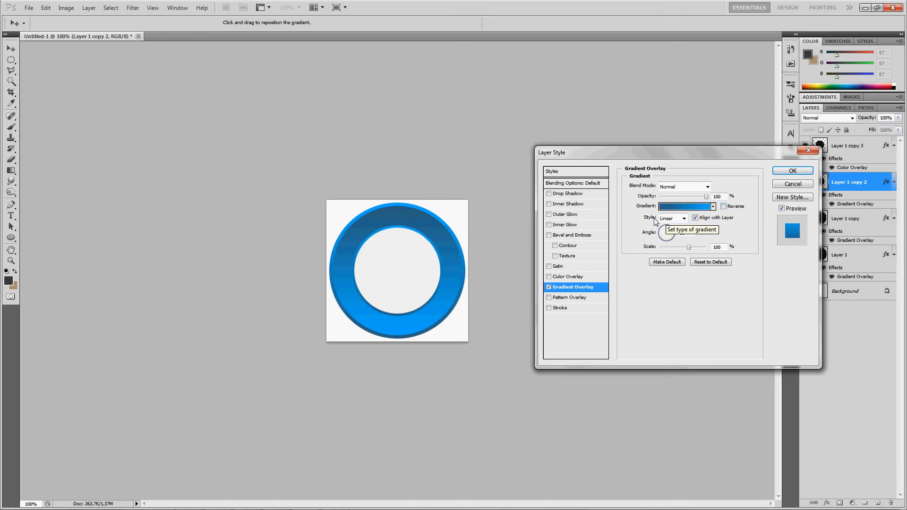
{"action": "key", "text": "Return"}
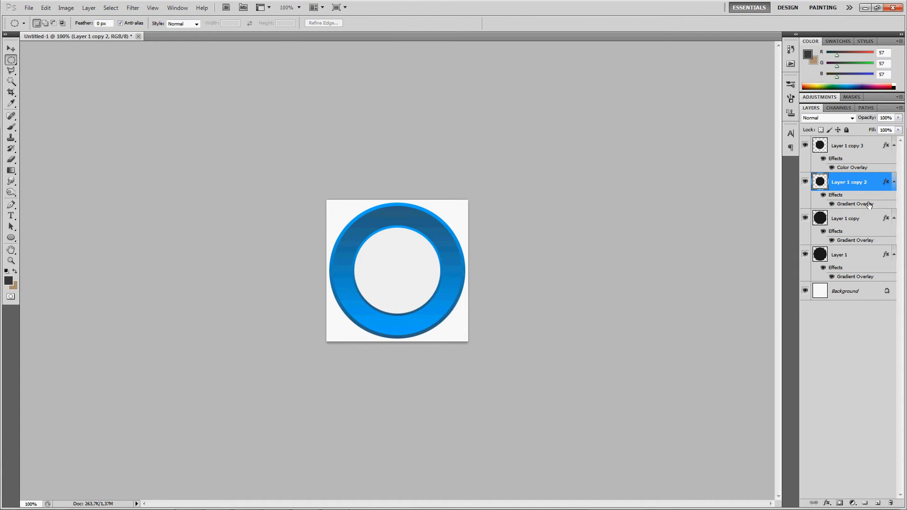
- Copy the Gradient Overlay effect from Layer 1 copy 2 onto Layer 1 copy 3
{"action": "left_click_drag", "start_coordinate": [837, 198], "coordinate": [847, 155]}
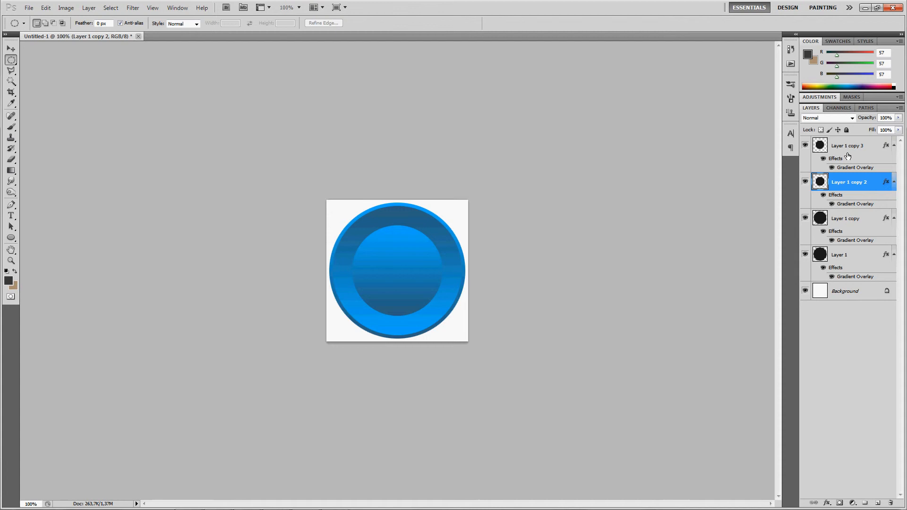
{"action": "left_click", "coordinate": [871, 146]}
{"action": "right_click", "coordinate": [872, 147]}
{"action": "left_click", "coordinate": [872, 146]}
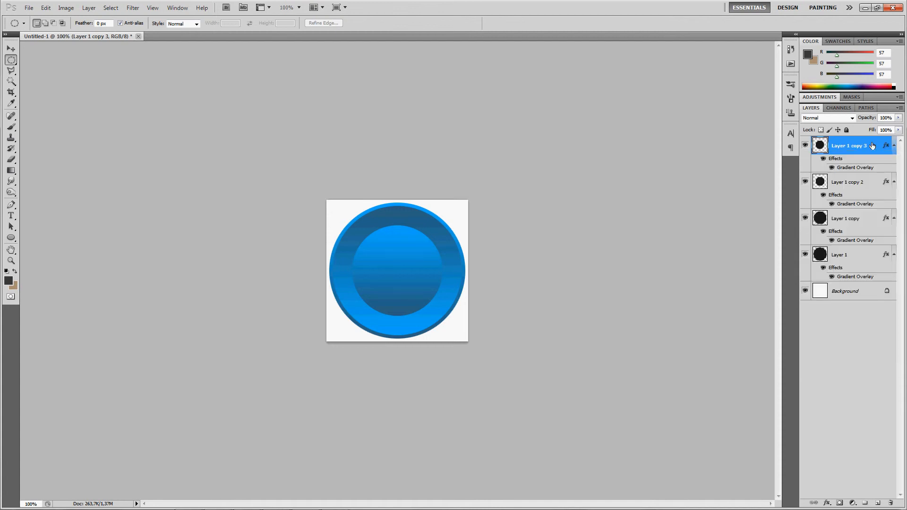
- Edit Layer 1 copy 3's Gradient Overlay to Radial style, reversed, with 150% scale and a raised angle
{"action": "right_click", "coordinate": [874, 140]}
{"action": "left_click", "coordinate": [838, 158]}
{"action": "left_click", "coordinate": [566, 287]}
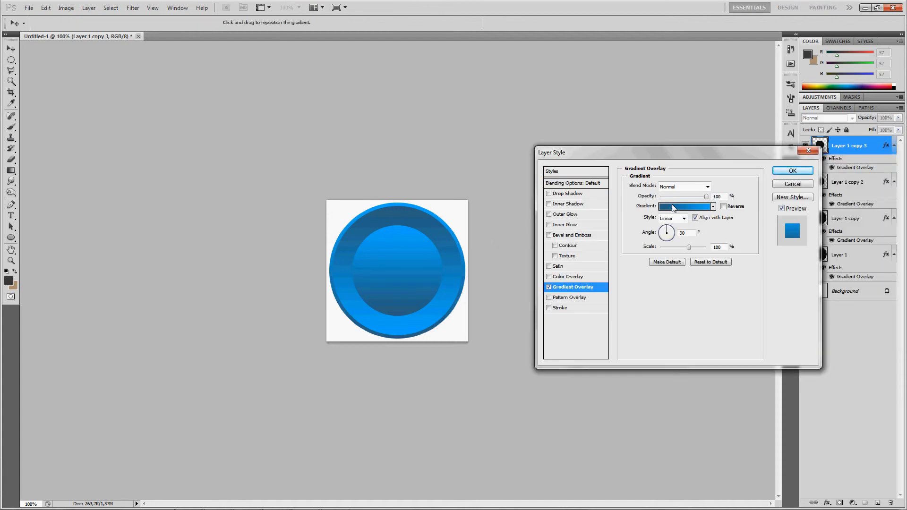
{"action": "left_click", "coordinate": [677, 219]}
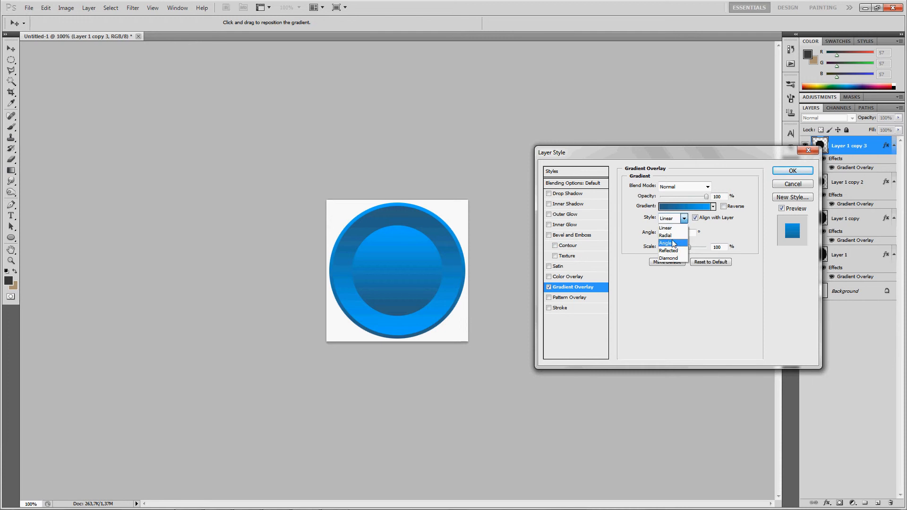
{"action": "left_click", "coordinate": [667, 236]}
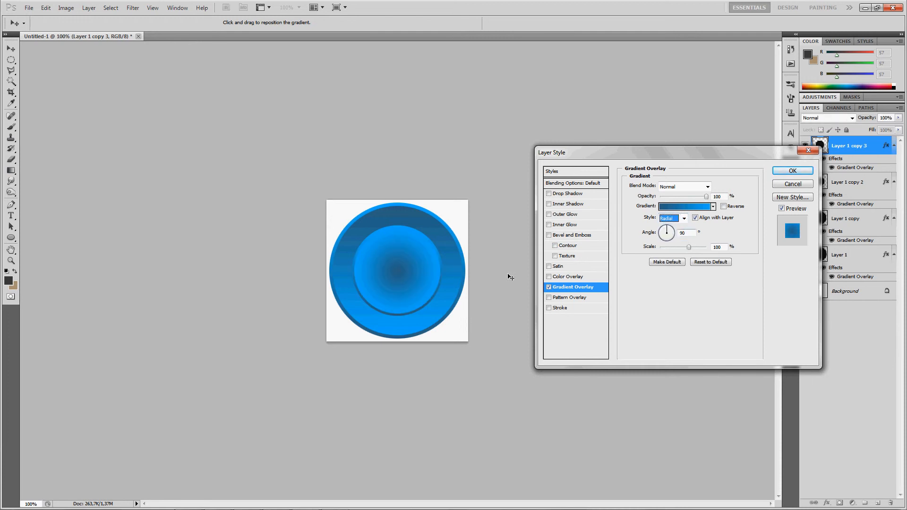
{"action": "left_click", "coordinate": [673, 218]}
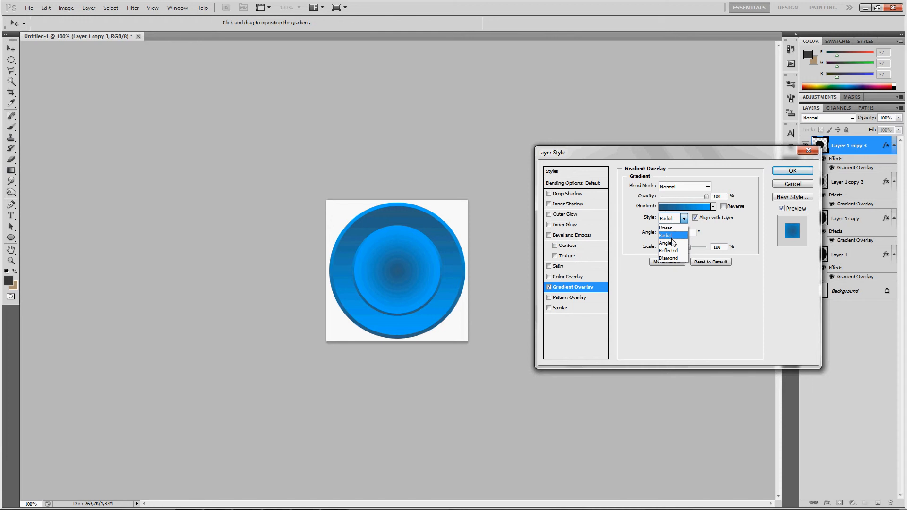
{"action": "left_click", "coordinate": [676, 236]}
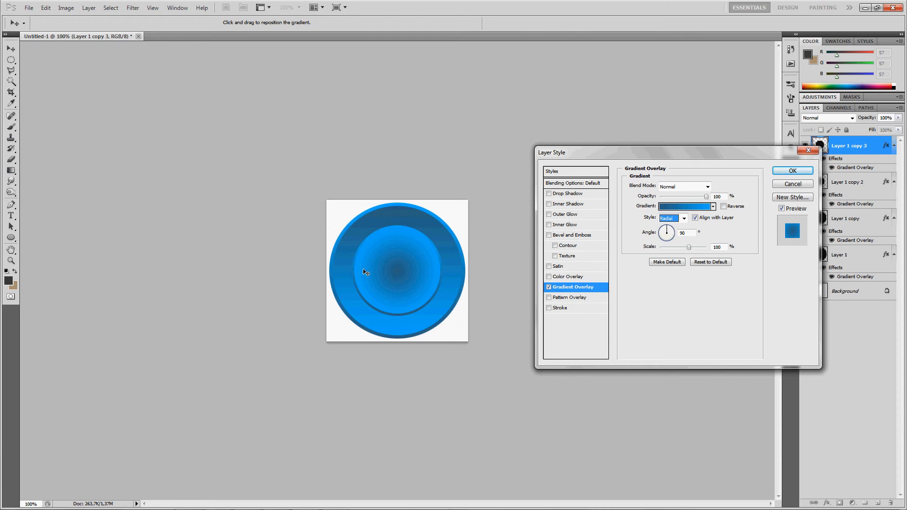
{"action": "left_click", "coordinate": [723, 207]}
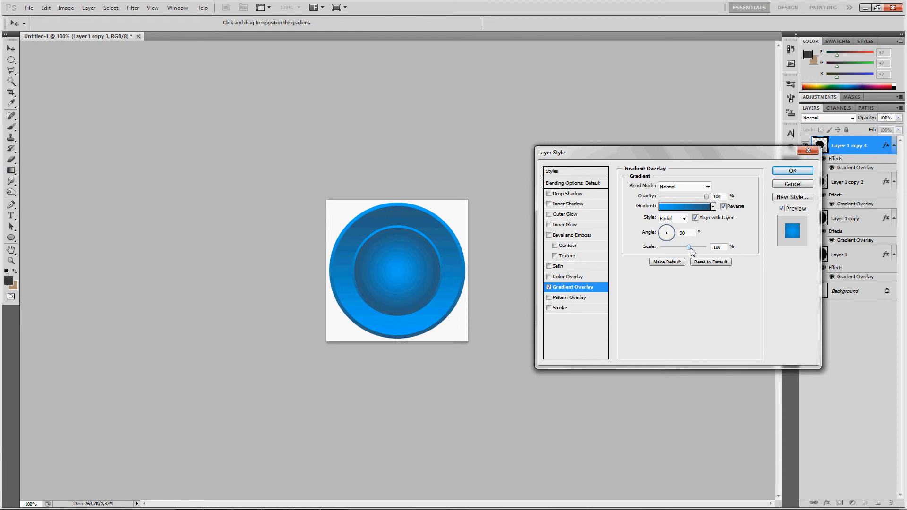
{"action": "mouse_move", "coordinate": [689, 247]}
{"action": "left_mouse_down"}
{"action": "mouse_move", "coordinate": [680, 247]}
{"action": "mouse_move", "coordinate": [706, 248]}
{"action": "left_mouse_up"}
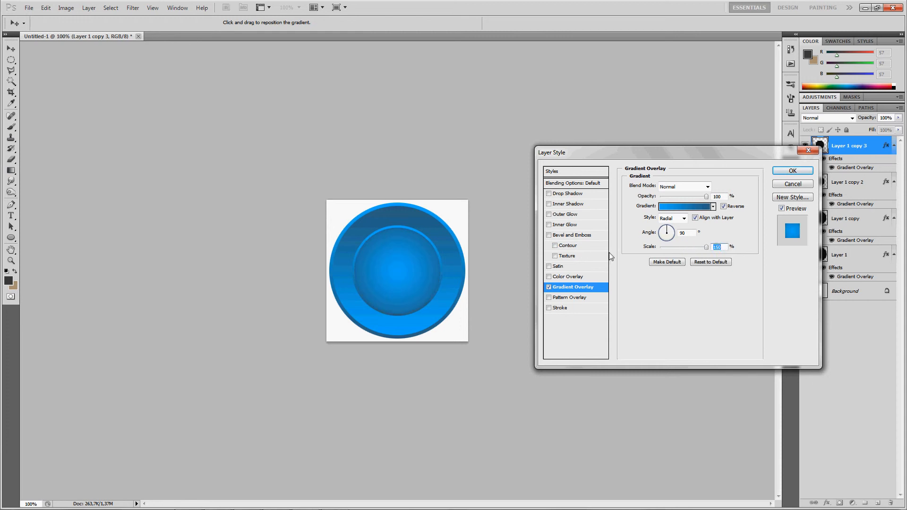
{"action": "left_click", "coordinate": [688, 232]}
{"action": "key", "text": "shift+Up"}
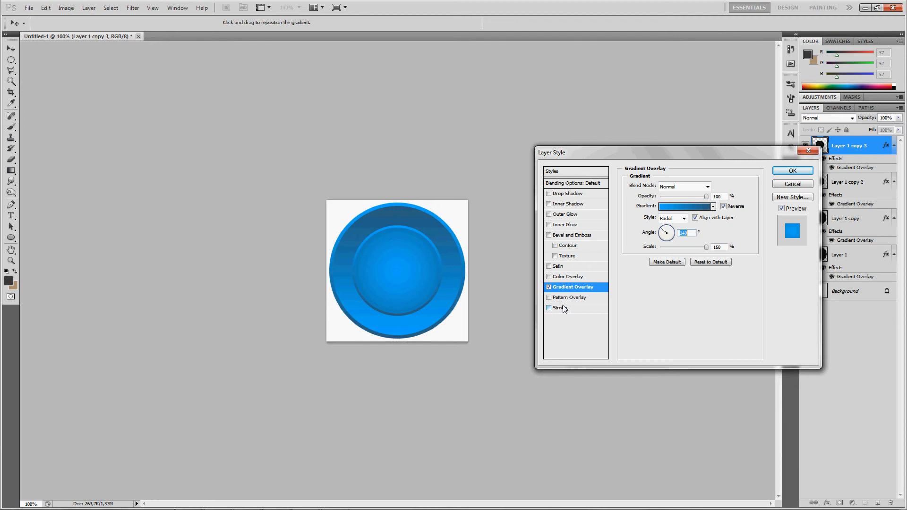
- Add an Inner Shadow to Layer 1 copy 3 with distance 0 px, size 20 px and opacity 100%
{"action": "left_click", "coordinate": [568, 206]}
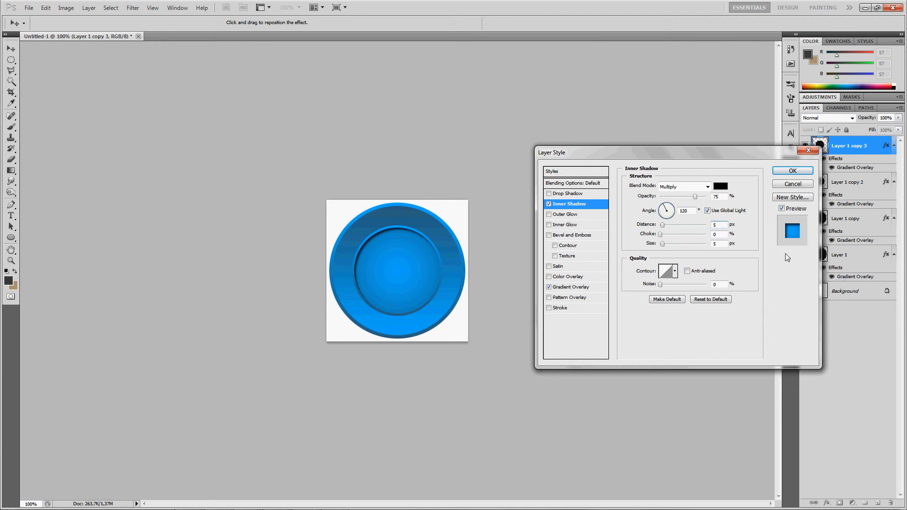
{"action": "key", "text": "BackSpace"}
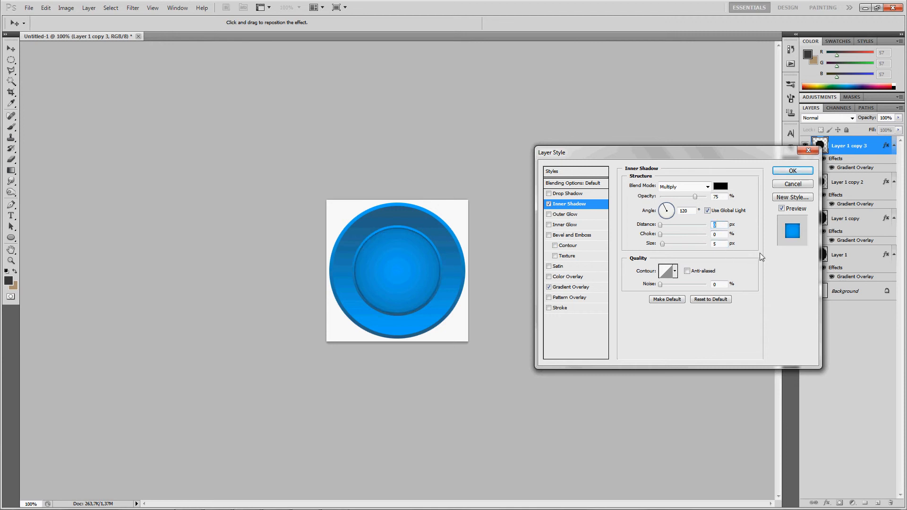
{"action": "left_click", "coordinate": [718, 244]}
{"action": "key", "text": "BackSpace"}
{"action": "left_click_drag", "start_coordinate": [663, 226], "coordinate": [628, 236]}
{"action": "left_click_drag", "start_coordinate": [708, 237], "coordinate": [638, 241]}
{"action": "key", "text": "shift+Tab"}
{"action": "left_click_drag", "start_coordinate": [724, 236], "coordinate": [712, 234]}
{"action": "left_click", "coordinate": [713, 225]}
{"action": "left_click", "coordinate": [716, 242]}
{"action": "left_click_drag", "start_coordinate": [661, 244], "coordinate": [669, 246]}
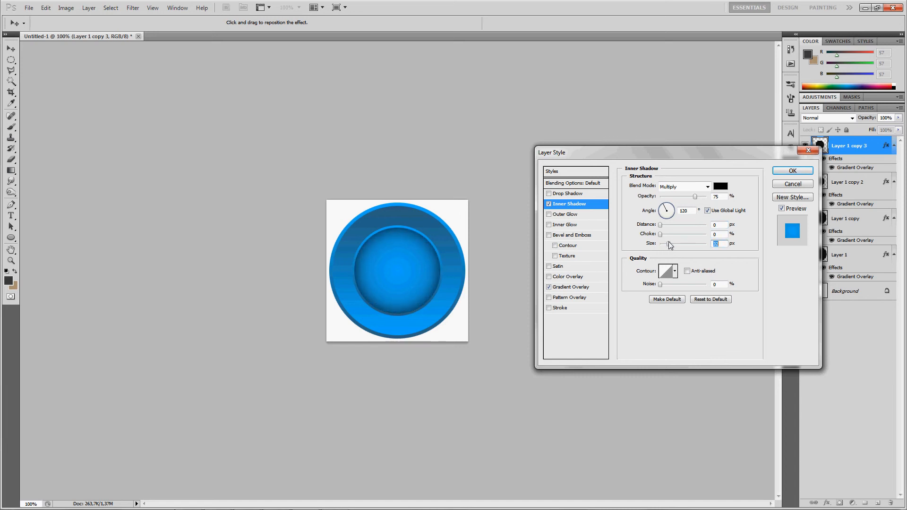
{"action": "key", "text": "Down"}
{"action": "key", "text": "Down"}
{"action": "key", "text": "Down"}
{"action": "key", "text": "Down"}
{"action": "key", "text": "Down"}
{"action": "key", "text": "Down"}
{"action": "left_click_drag", "start_coordinate": [695, 197], "coordinate": [707, 198]}
- Set the Inner Shadow's blend mode to Overlay
{"action": "left_click", "coordinate": [680, 187]}
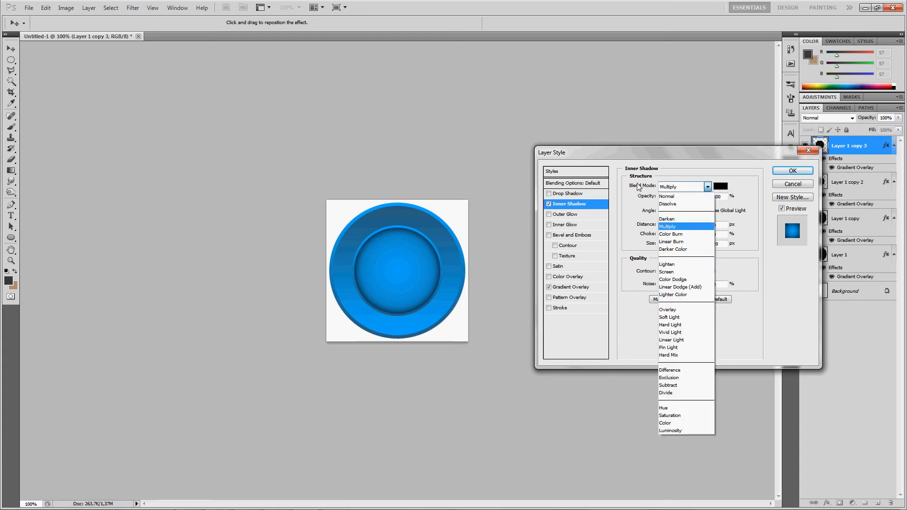
{"action": "left_click", "coordinate": [678, 197]}
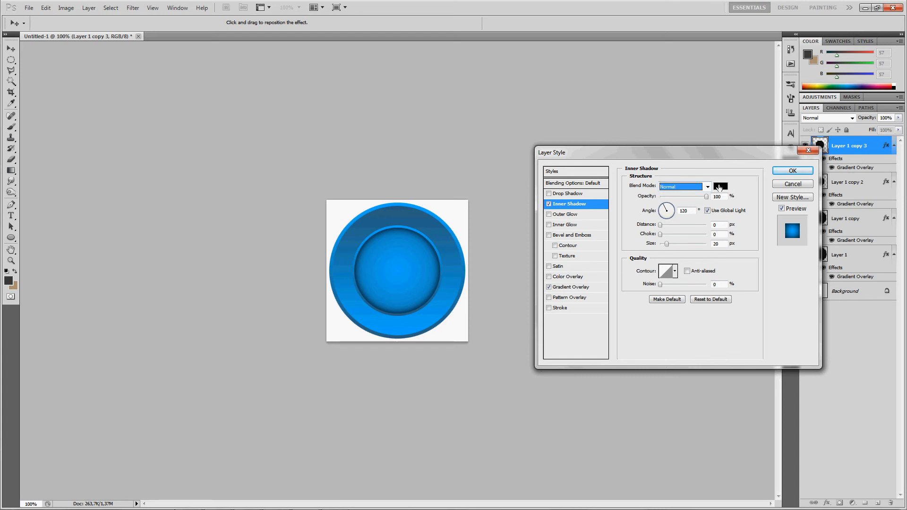
{"action": "left_click", "coordinate": [698, 187]}
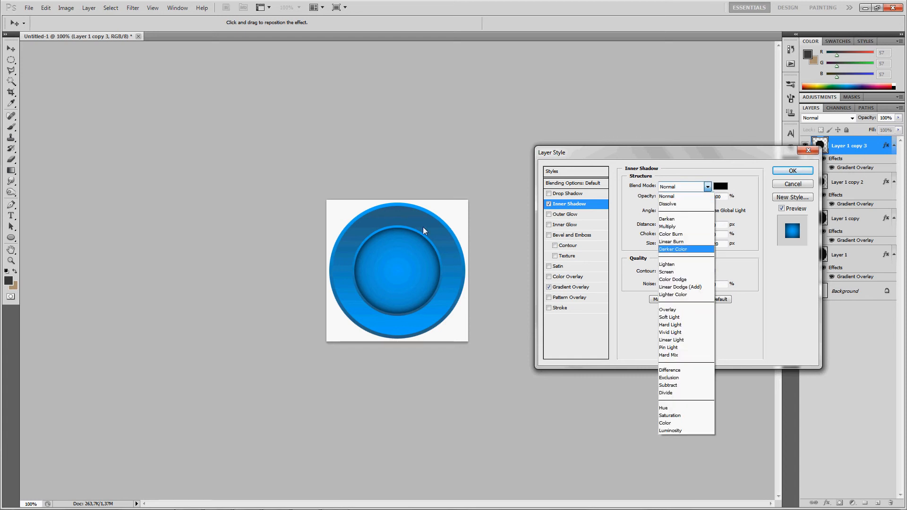
{"action": "left_click", "coordinate": [676, 309]}
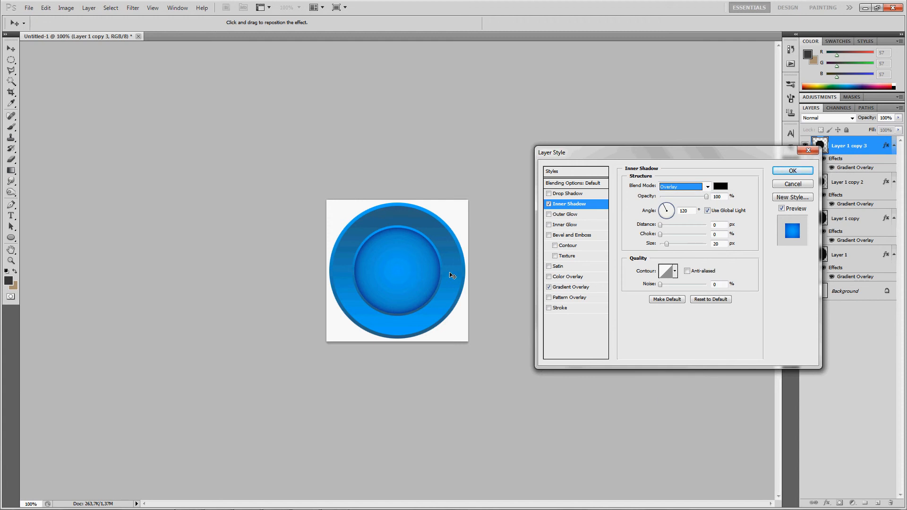
- Fine-tune the Inner Shadow's opacity and size, then apply the layer style
{"action": "left_click", "coordinate": [686, 196]}
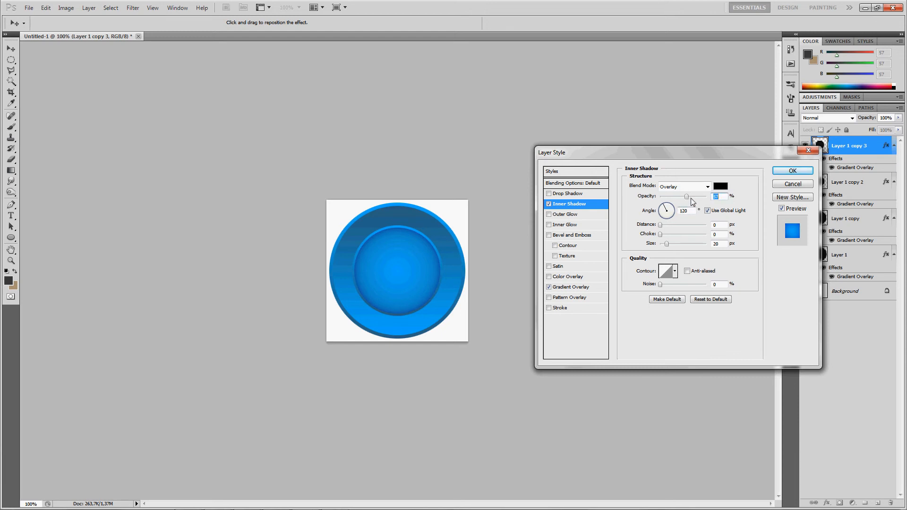
{"action": "left_click", "coordinate": [694, 196]}
{"action": "left_click", "coordinate": [720, 243]}
{"action": "key", "text": "Down"}
{"action": "key", "text": "Down"}
{"action": "key", "text": "Down"}
{"action": "key", "text": "Return"}
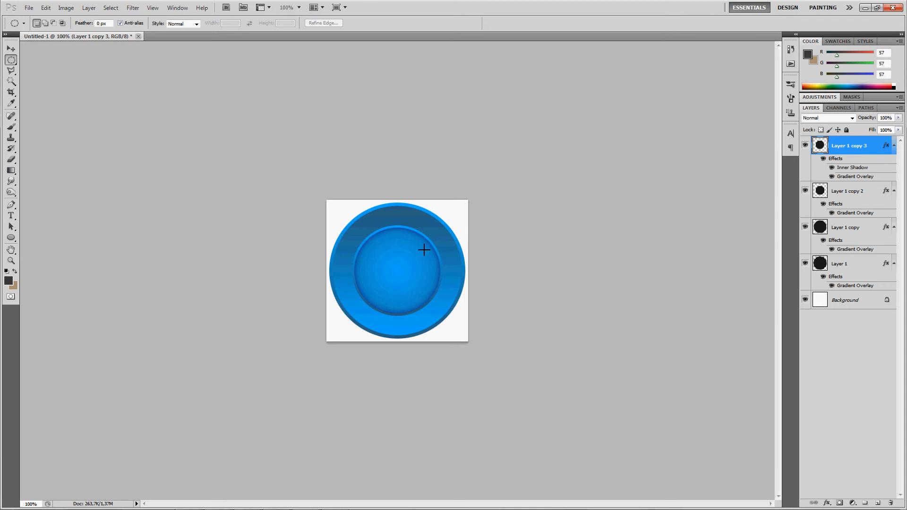
- Zoom the canvas to 200% and add a new empty layer above Layer 1 copy 3
{"action": "left_click", "coordinate": [10, 261]}
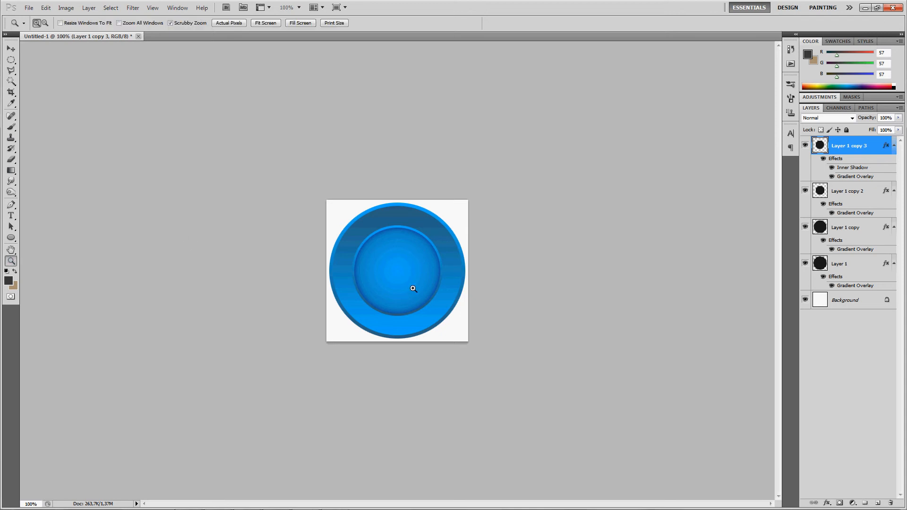
{"action": "left_click", "coordinate": [413, 268]}
{"action": "right_click", "coordinate": [413, 214]}
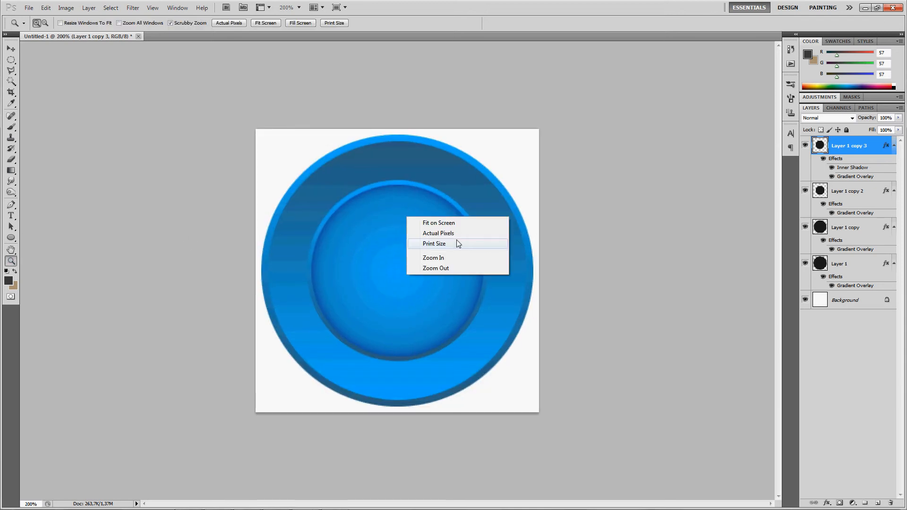
{"action": "left_click", "coordinate": [438, 233]}
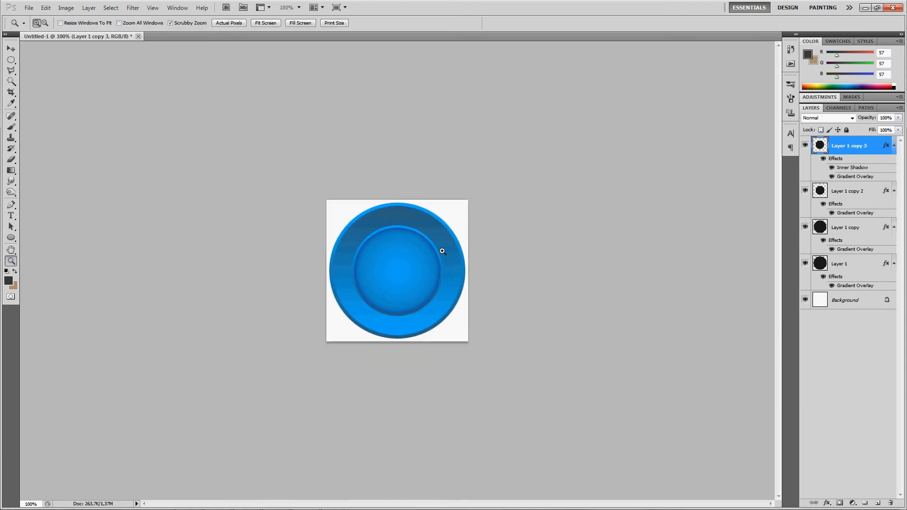
{"action": "left_click", "coordinate": [400, 253]}
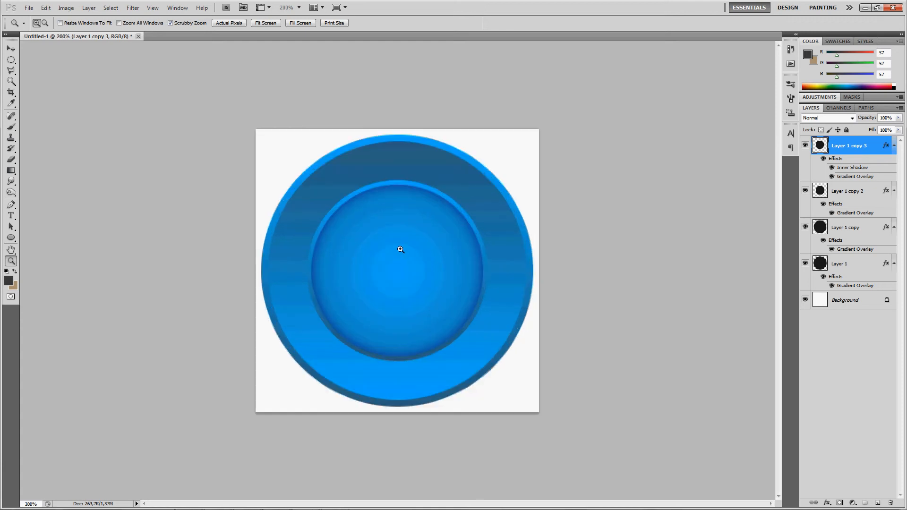
{"action": "left_click", "coordinate": [877, 503]}
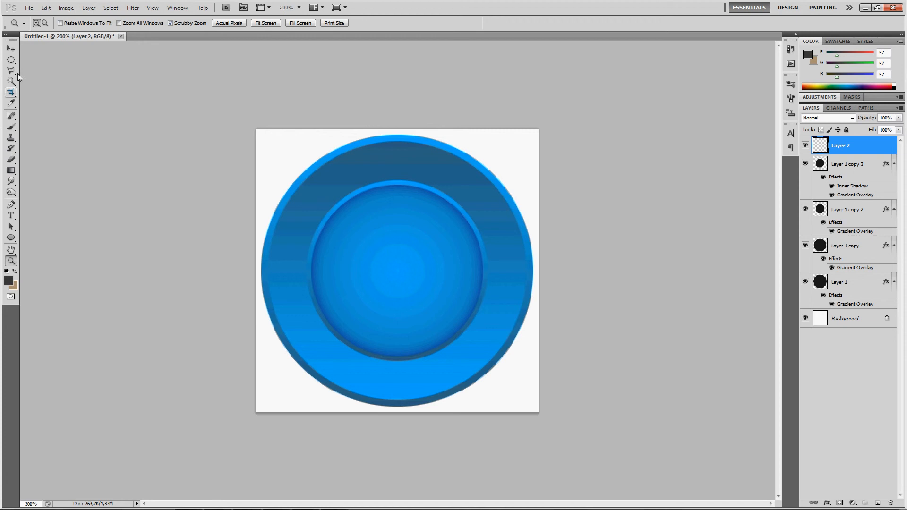
- Switch to the Ellipse shape tool and add another new empty layer on top
{"action": "left_click", "coordinate": [12, 60]}
{"action": "left_click", "coordinate": [13, 59]}
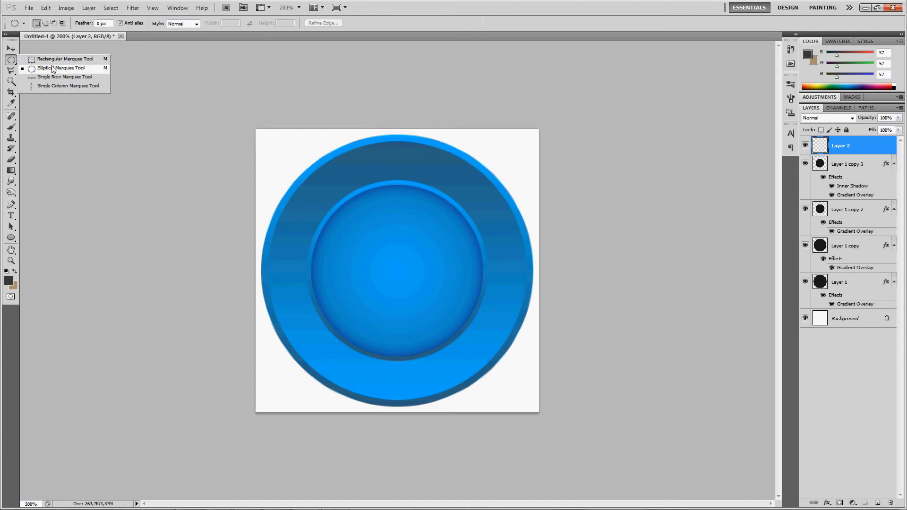
{"action": "left_click", "coordinate": [10, 238]}
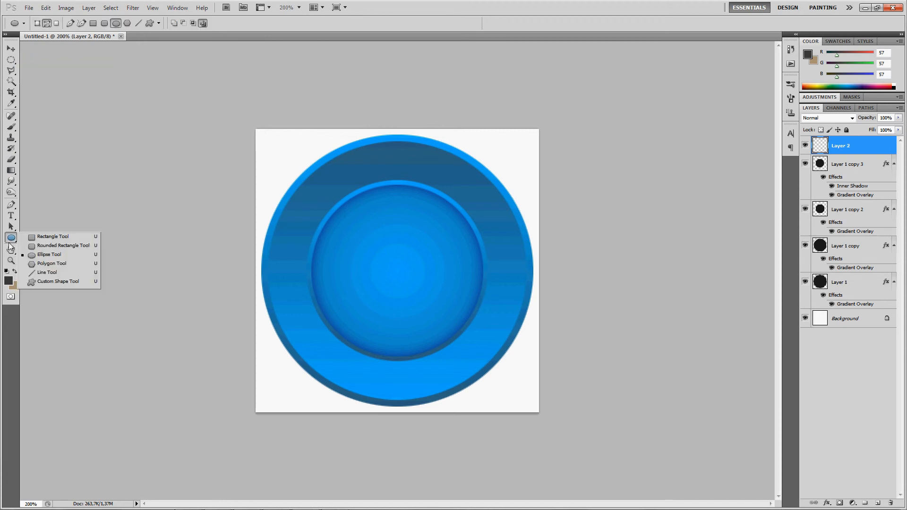
{"action": "left_click", "coordinate": [50, 254]}
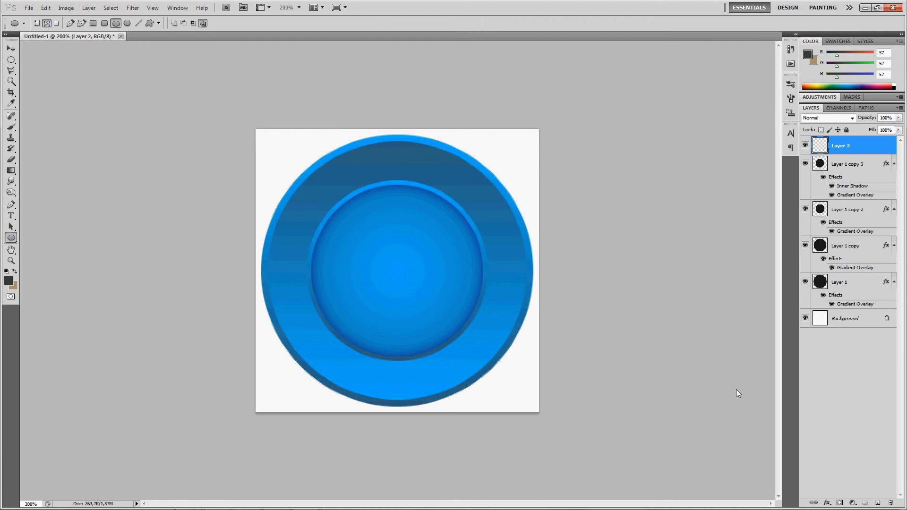
{"action": "left_click", "coordinate": [877, 503]}
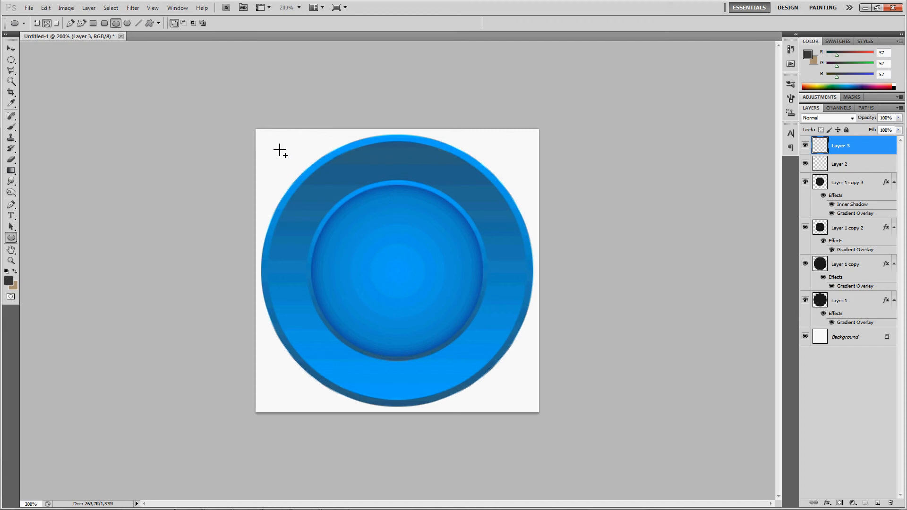
- Draw a circular ellipse path on Layer 3 and position it at X 150 px, Y 150 px with Free Transform
{"action": "left_click_drag", "start_coordinate": [278, 146], "coordinate": [538, 373]}
{"action": "key", "text": "ctrl+t"}
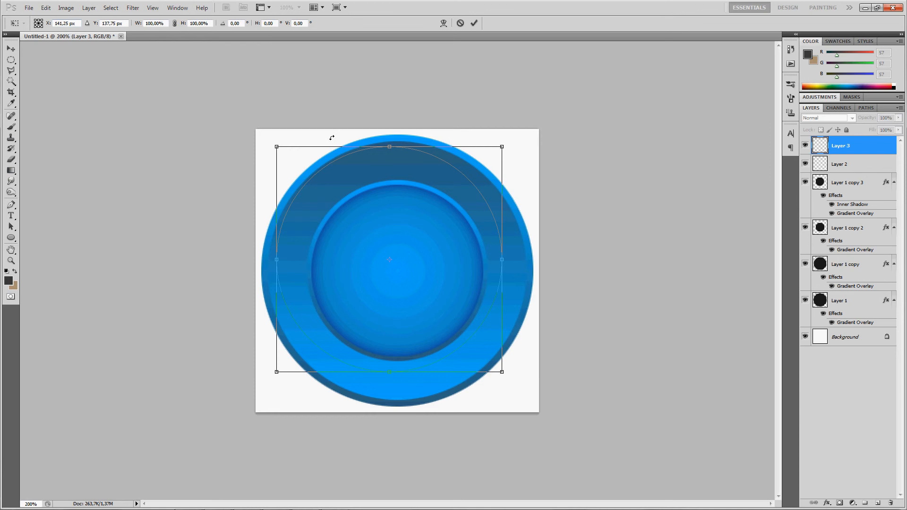
{"action": "left_click", "coordinate": [78, 25]}
{"action": "key", "text": "Tab"}
{"action": "key", "text": "shift+Tab"}
{"action": "key", "text": "Tab"}
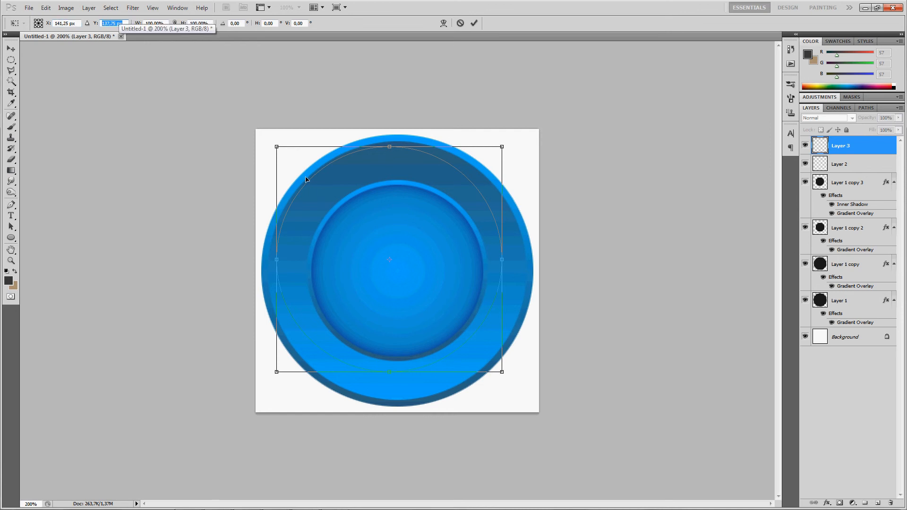
{"action": "double_click", "coordinate": [72, 25]}
{"action": "type", "text": "150"}
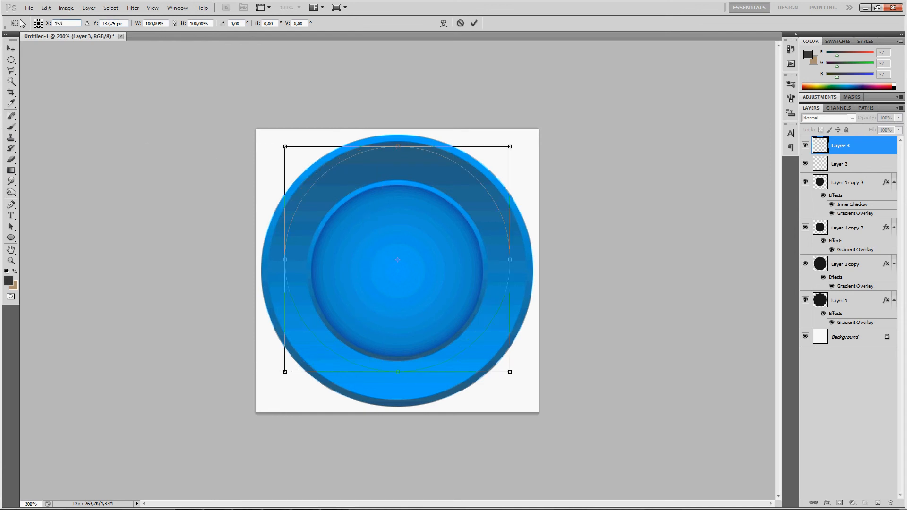
{"action": "key", "text": "Tab"}
{"action": "type", "text": "150"}
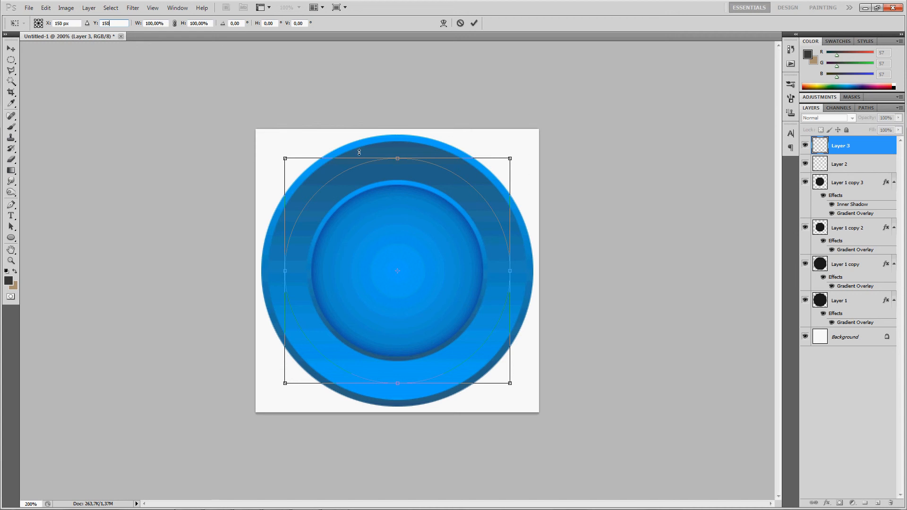
- Scale the circular path to 87% width and 87% height and apply the transform
{"action": "left_click", "coordinate": [167, 23]}
{"action": "key", "text": "shift+Down"}
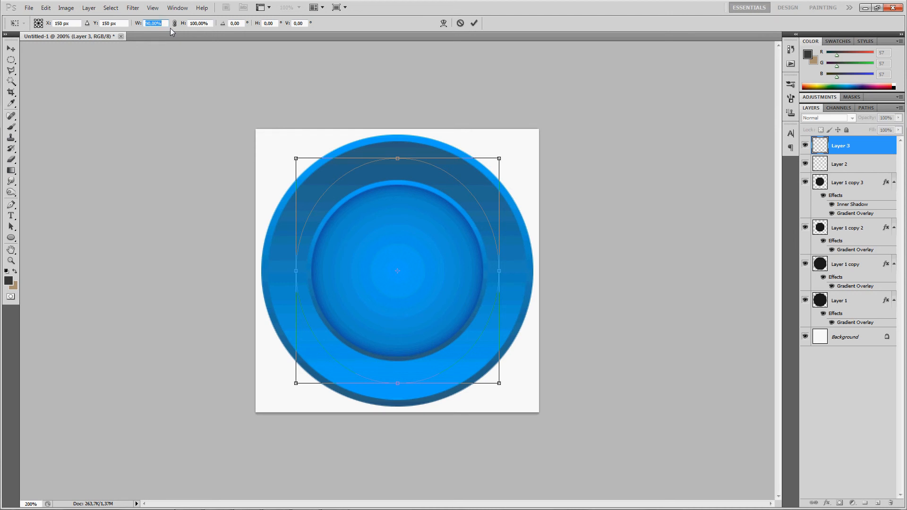
{"action": "key", "text": "Down"}
{"action": "key", "text": "Down"}
{"action": "key", "text": "Down"}
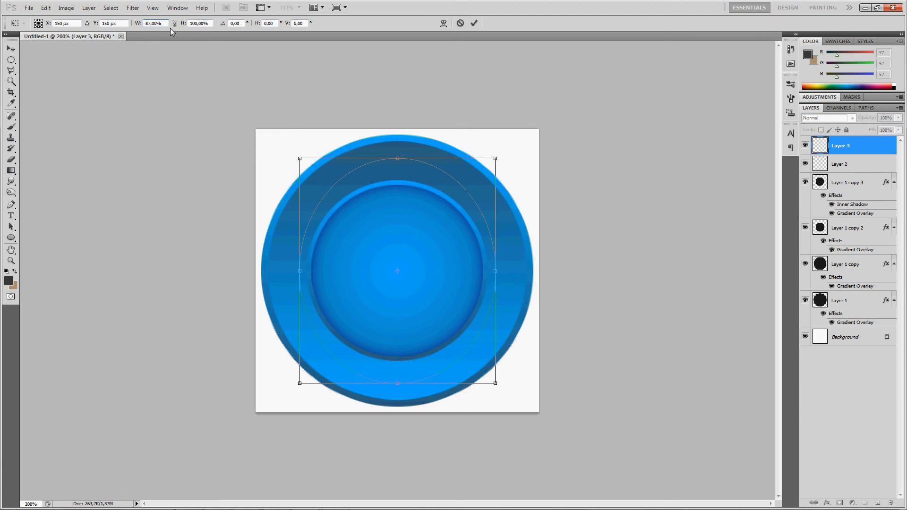
{"action": "key", "text": "Tab"}
{"action": "key", "text": "Down"}
{"action": "key", "text": "Down"}
{"action": "key", "text": "Down"}
{"action": "key", "text": "Down"}
{"action": "key", "text": "Down"}
{"action": "key", "text": "Down"}
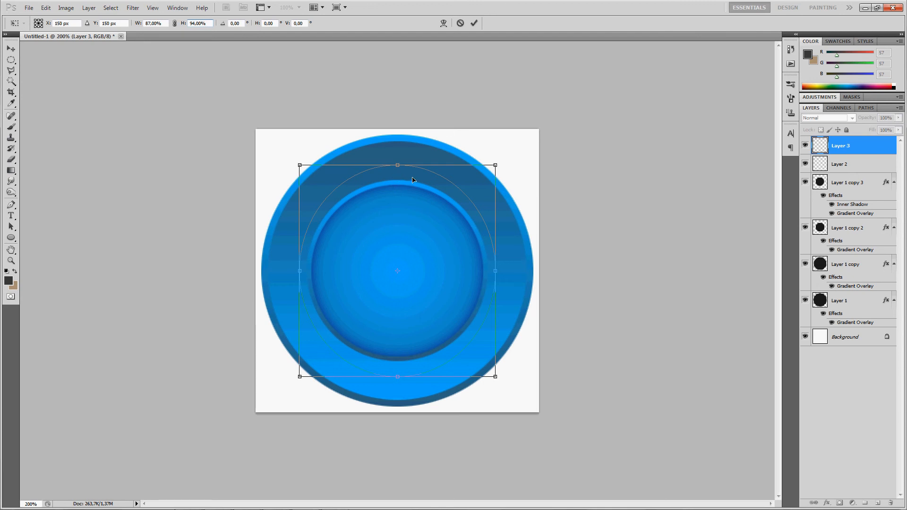
{"action": "key", "text": "Down"}
{"action": "key", "text": "Down"}
{"action": "key", "text": "Down"}
{"action": "key", "text": "Down"}
{"action": "key", "text": "Down"}
{"action": "key", "text": "Down"}
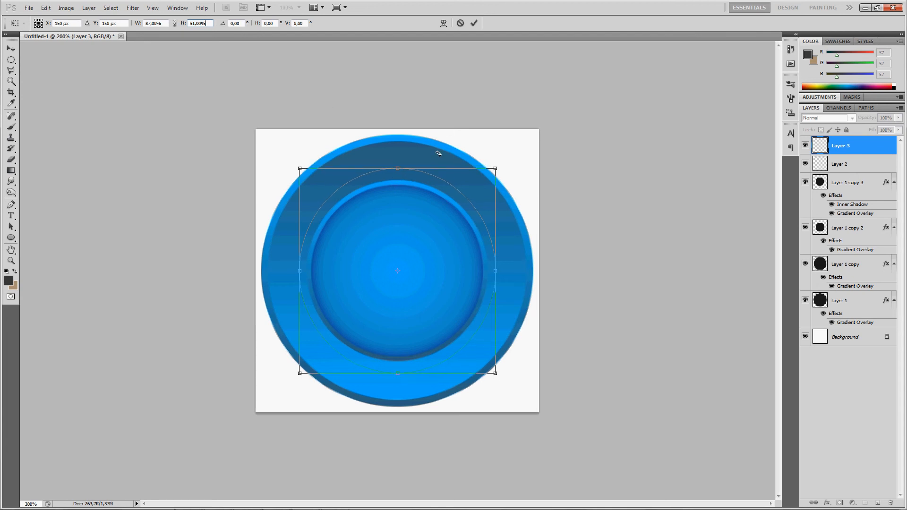
{"action": "key", "text": "Down"}
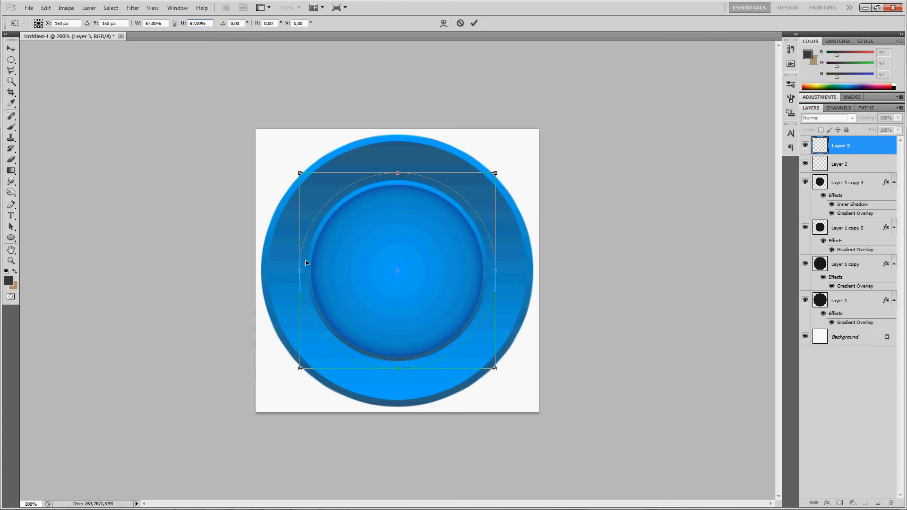
{"action": "key", "text": "Return"}
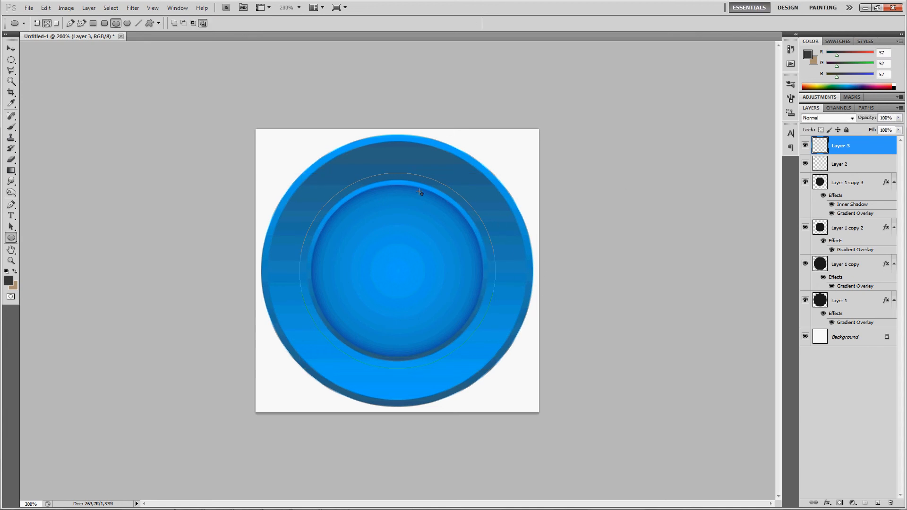
- Type "YOUTUBE TUT" along the top of the circular path with the Type tool
{"action": "left_click", "coordinate": [11, 215]}
{"action": "left_click", "coordinate": [394, 170]}
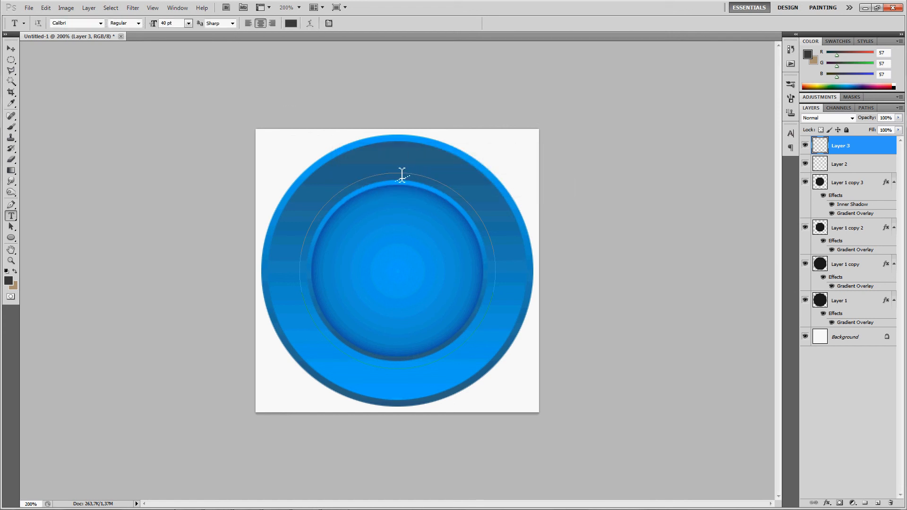
{"action": "left_click", "coordinate": [396, 171]}
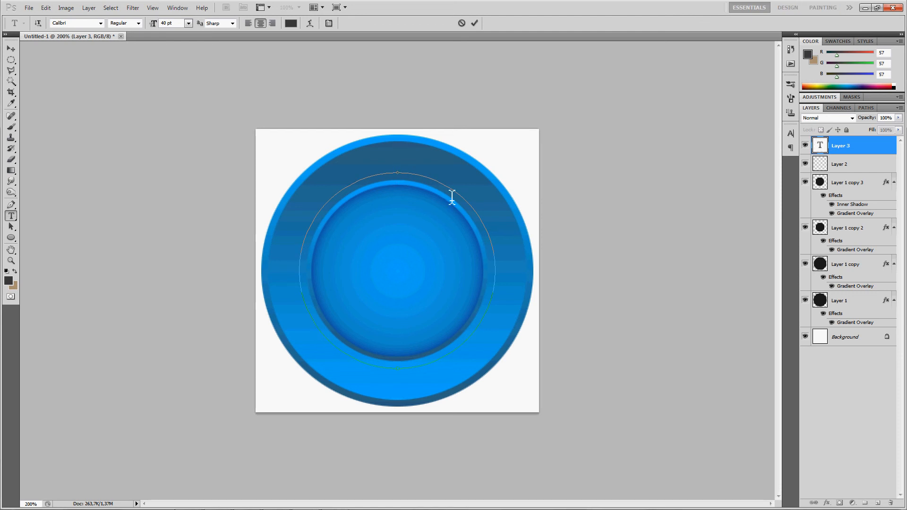
{"action": "mouse_move", "coordinate": [233, 497]}
{"action": "type", "text": "YOUTUBE"}
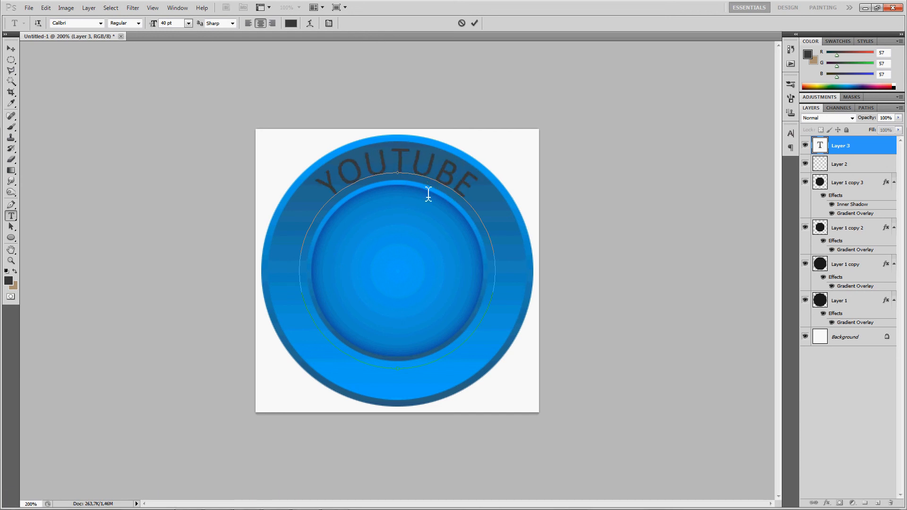
{"action": "type", "text": " TUT"}
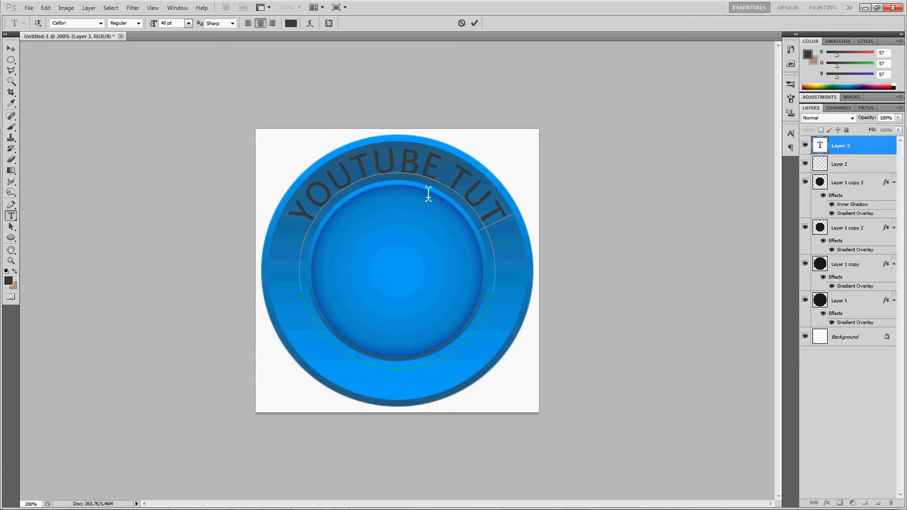
- Select all of the path text and increase its font size, then commit the text
{"action": "left_click_drag", "start_coordinate": [517, 220], "coordinate": [268, 97]}
{"action": "left_click", "coordinate": [181, 26]}
{"action": "key", "text": "Up"}
{"action": "key", "text": "Up"}
{"action": "key", "text": "Up"}
{"action": "key", "text": "Up"}
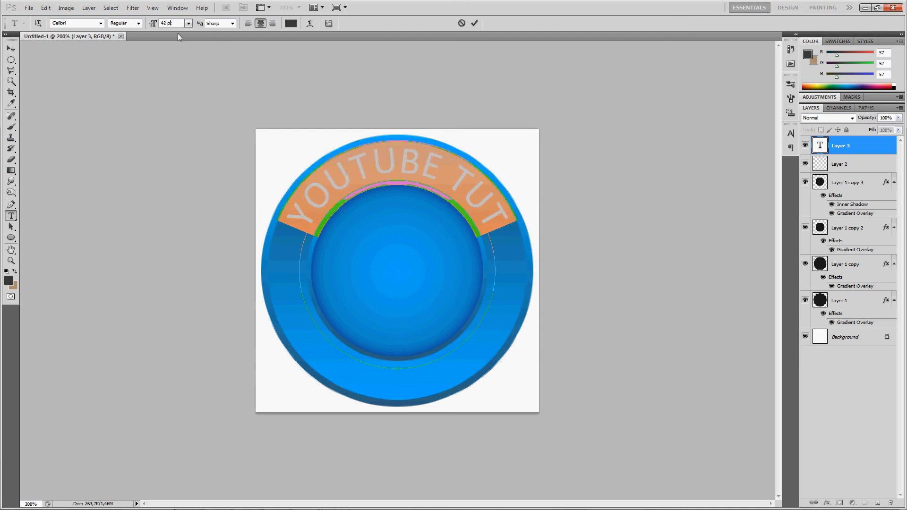
{"action": "left_click", "coordinate": [10, 49]}
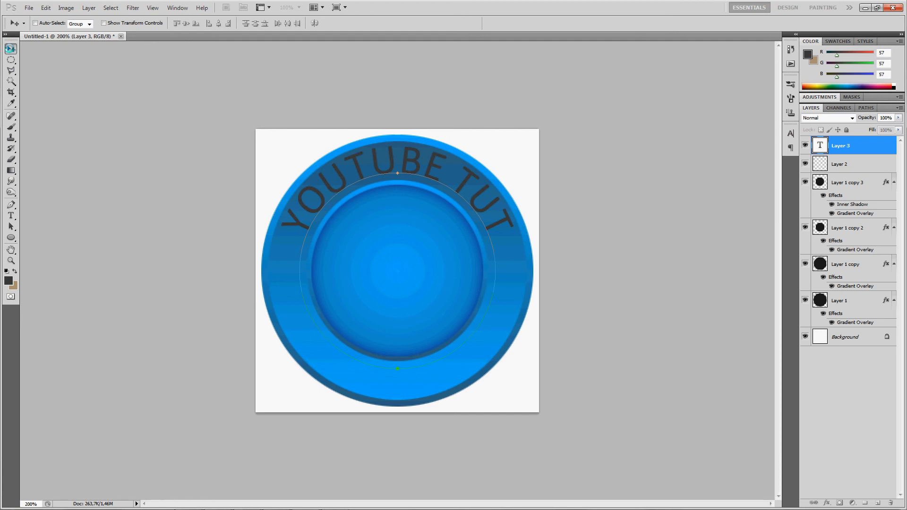
- Zoom out to 100%, reselect all the path text and set its colour to white (ffffff)
{"action": "key", "text": "p"}
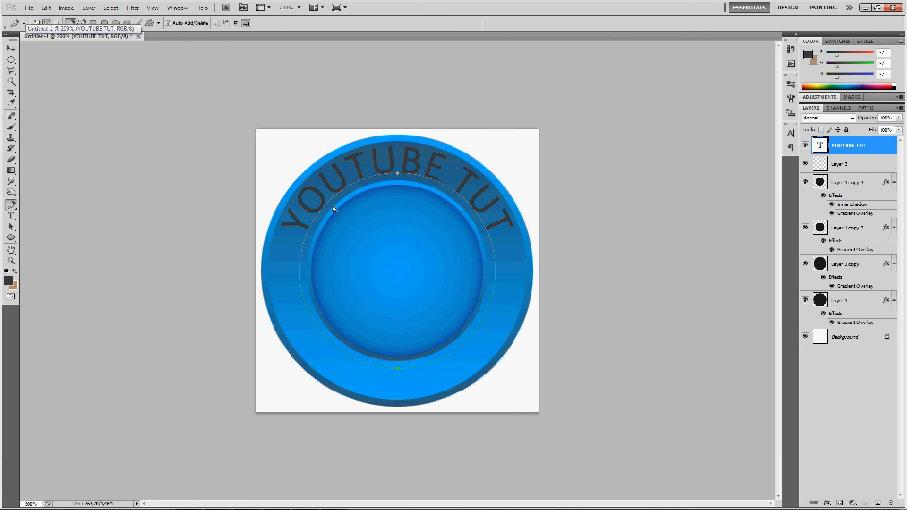
{"action": "key", "text": "ctrl+minus"}
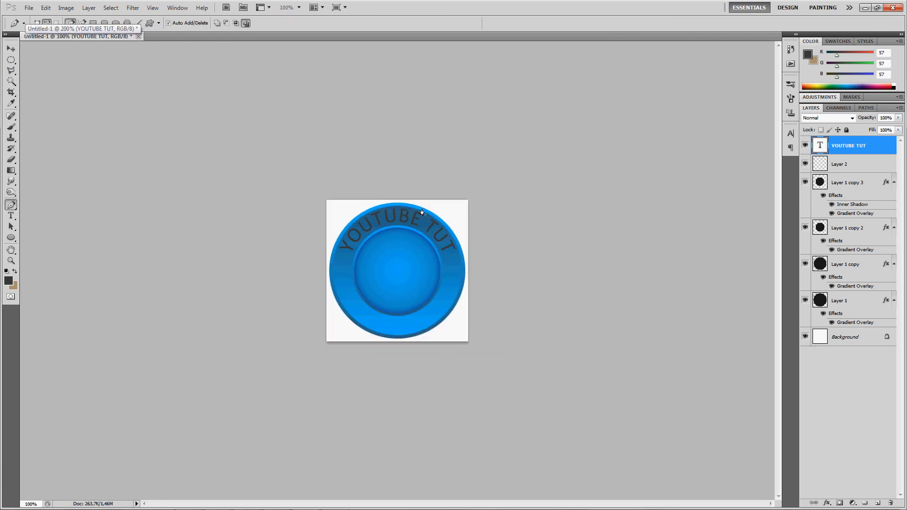
{"action": "key", "text": "t"}
{"action": "left_click", "coordinate": [388, 209]}
{"action": "key", "text": "ctrl+a"}
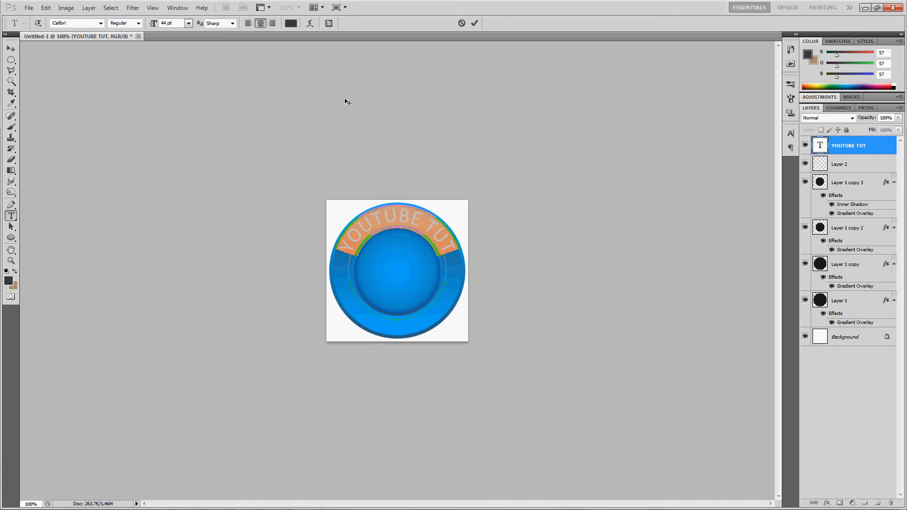
{"action": "left_click", "coordinate": [291, 23]}
{"action": "left_click", "coordinate": [466, 202]}
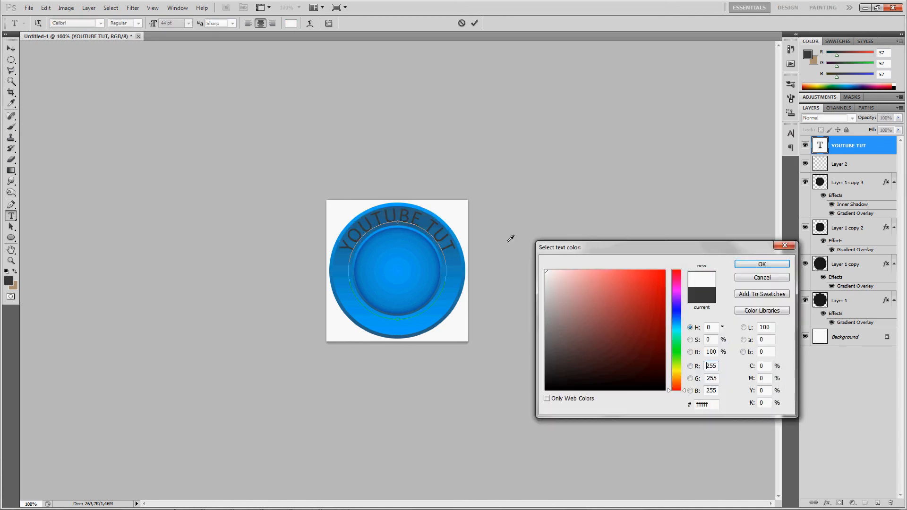
{"action": "key", "text": "Return"}
{"action": "key", "text": "ctrl+Return"}
- Set the YOUTUBE TUT text layer's blend mode to Overlay
{"action": "key", "text": "v"}
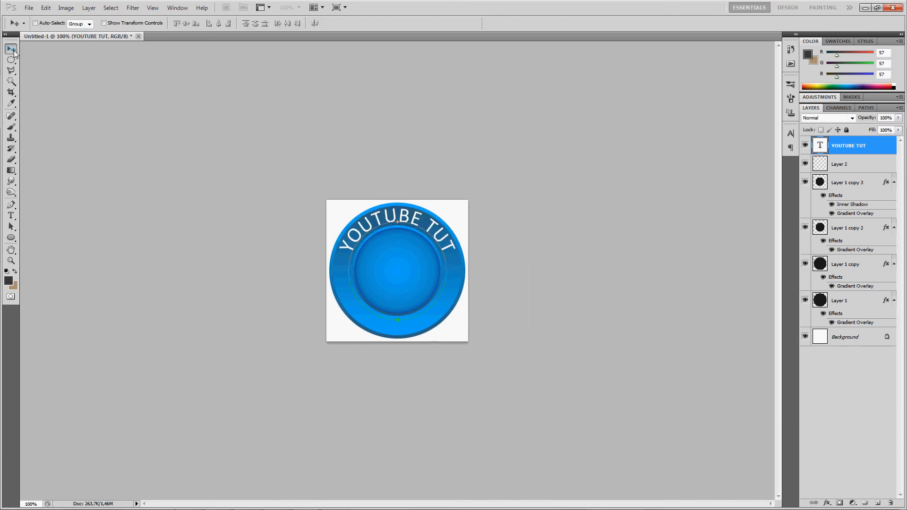
{"action": "key", "text": "p"}
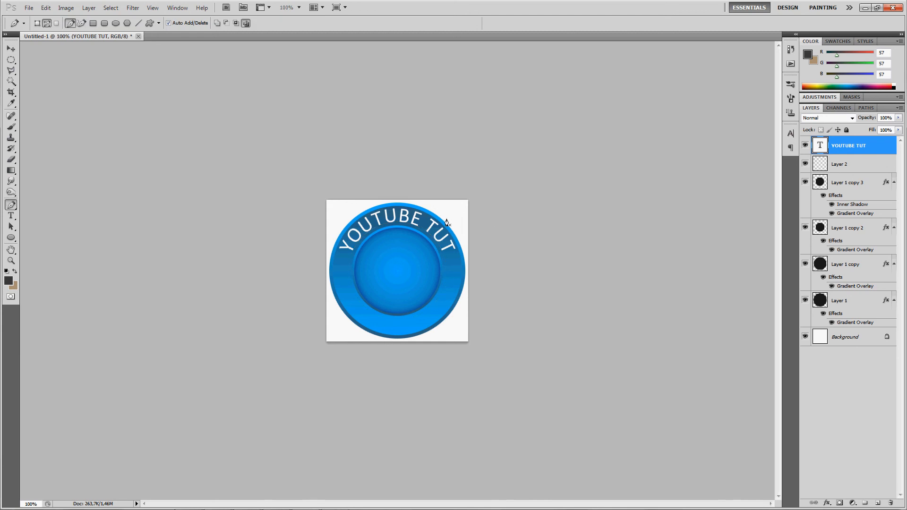
{"action": "left_click", "coordinate": [825, 119]}
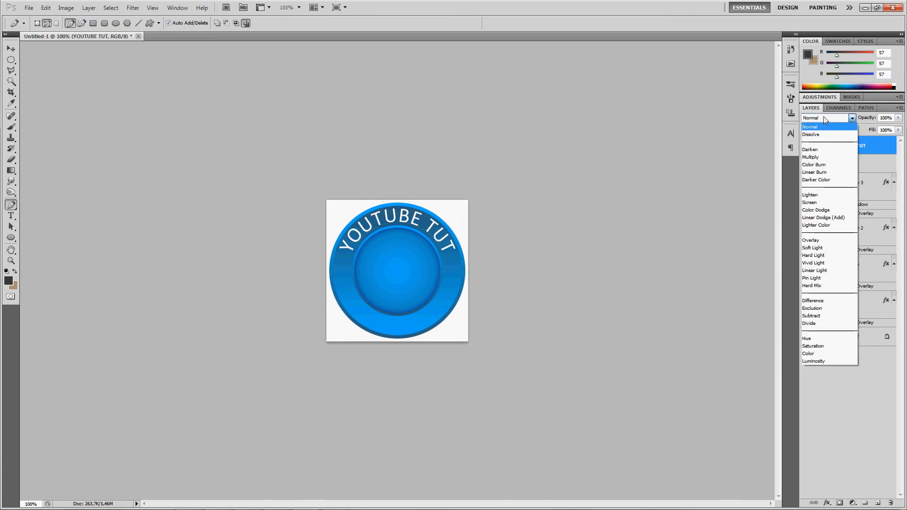
{"action": "left_click", "coordinate": [825, 121]}
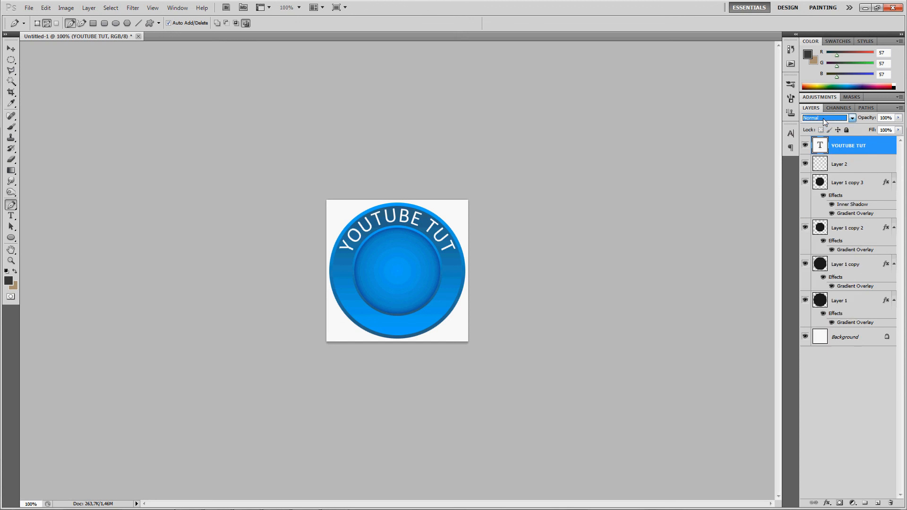
{"action": "left_click", "coordinate": [824, 121]}
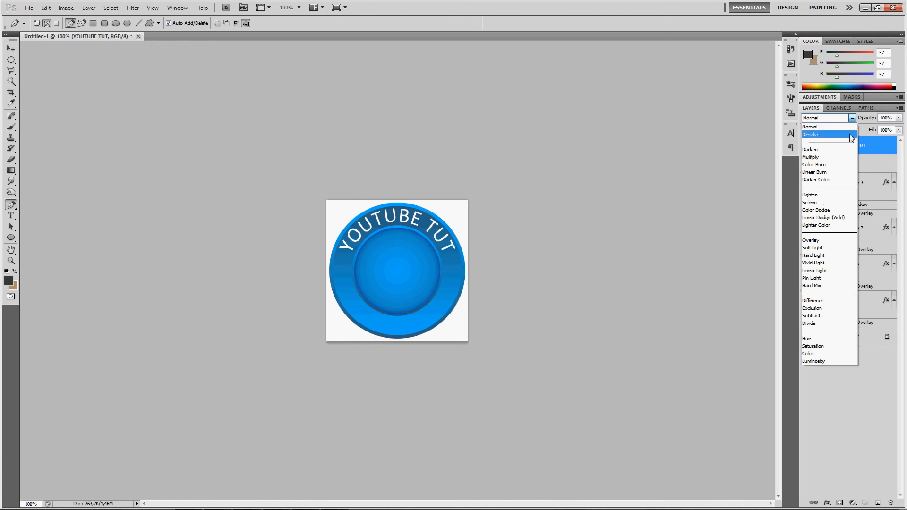
{"action": "left_click", "coordinate": [820, 241]}
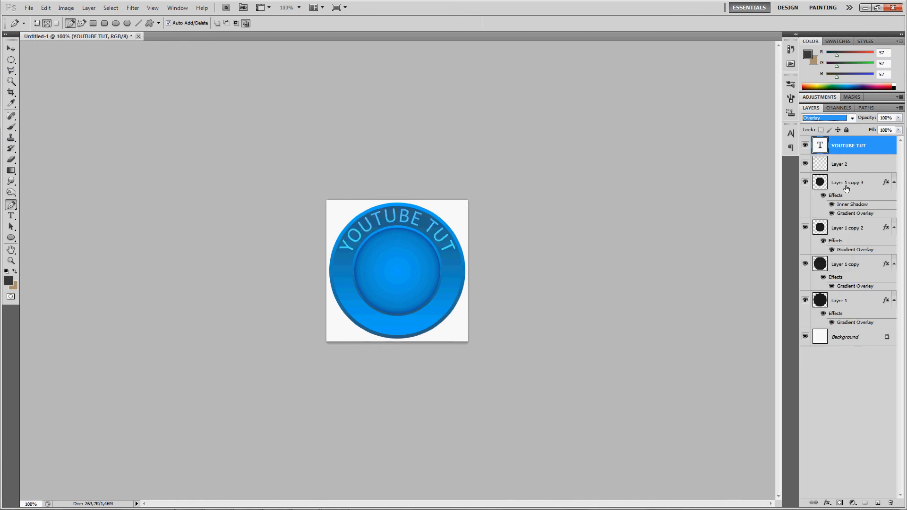
{"action": "left_click", "coordinate": [812, 119]}
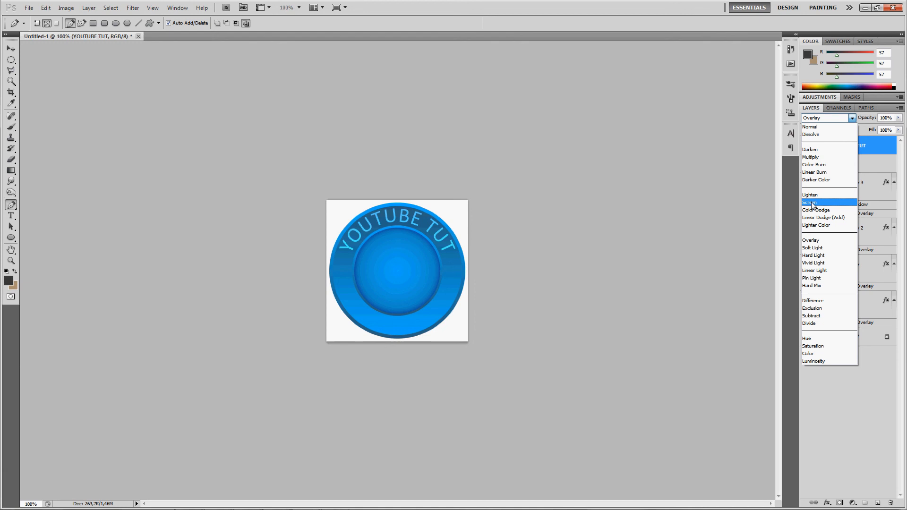
{"action": "left_click", "coordinate": [812, 248]}
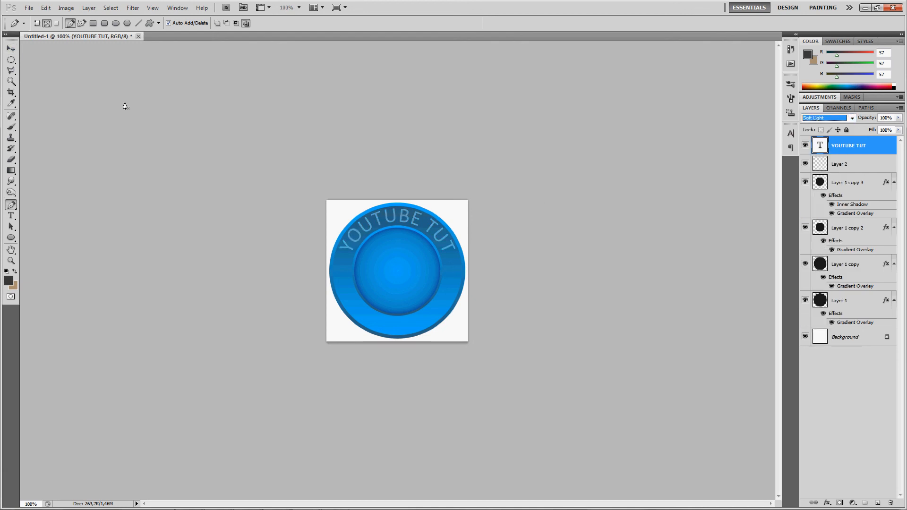
{"action": "left_click", "coordinate": [11, 50]}
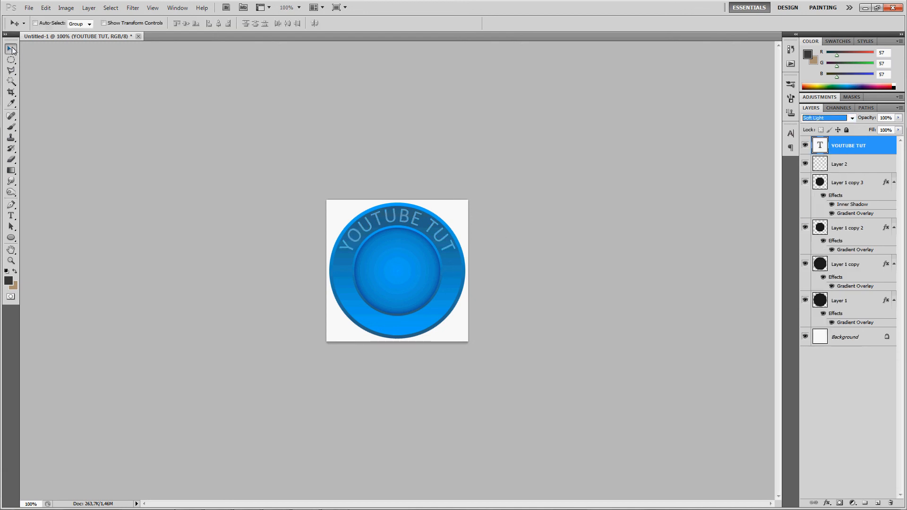
{"action": "key", "text": "Down"}
{"action": "key", "text": "Up"}
{"action": "key", "text": "Up"}
{"action": "key", "text": "Up"}
{"action": "key", "text": "Down"}
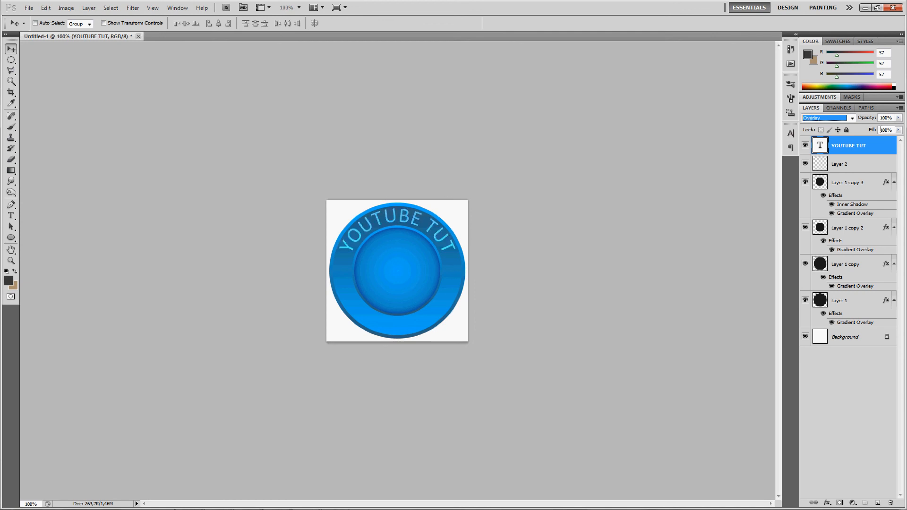
- Lower the text layer's opacity to 70%
{"action": "left_click", "coordinate": [882, 118]}
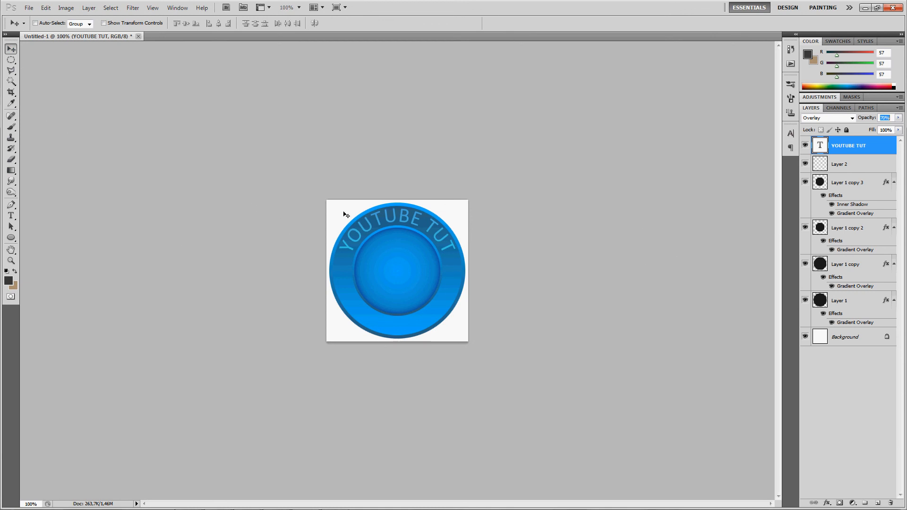
{"action": "left_click", "coordinate": [866, 304], "text": "shift"}
{"action": "left_click", "coordinate": [876, 143]}
- Add a new empty layer on top and draw a closed curved Pen path across the button's upper-left area
{"action": "left_click", "coordinate": [874, 503]}
{"action": "key", "text": "p"}
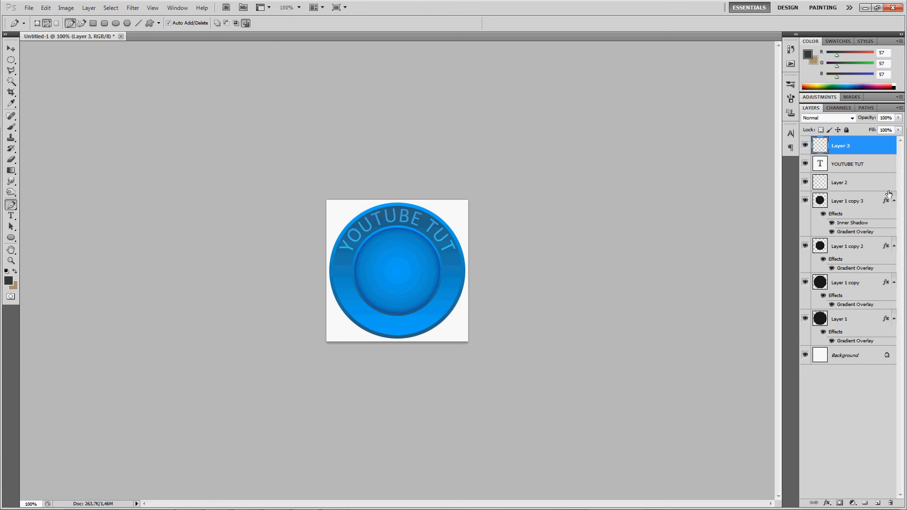
{"action": "left_click", "coordinate": [5, 207]}
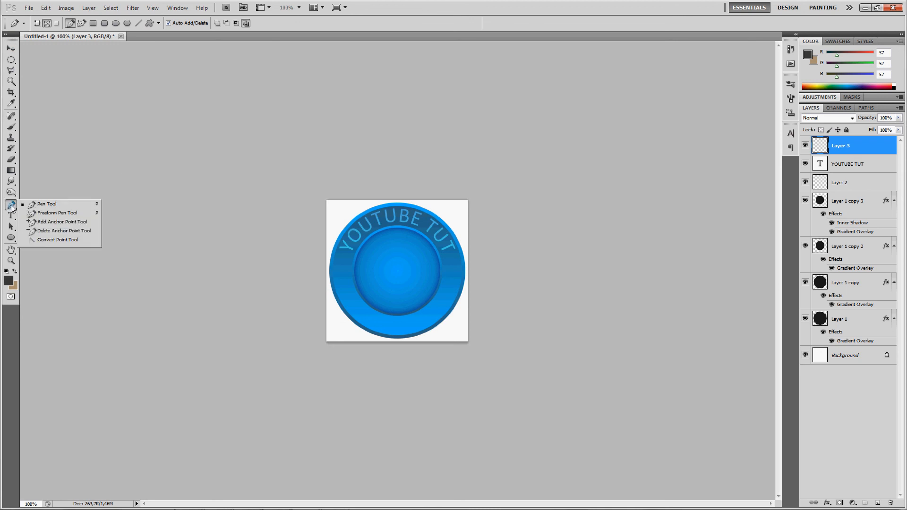
{"action": "left_click", "coordinate": [44, 208]}
{"action": "left_click", "coordinate": [295, 327]}
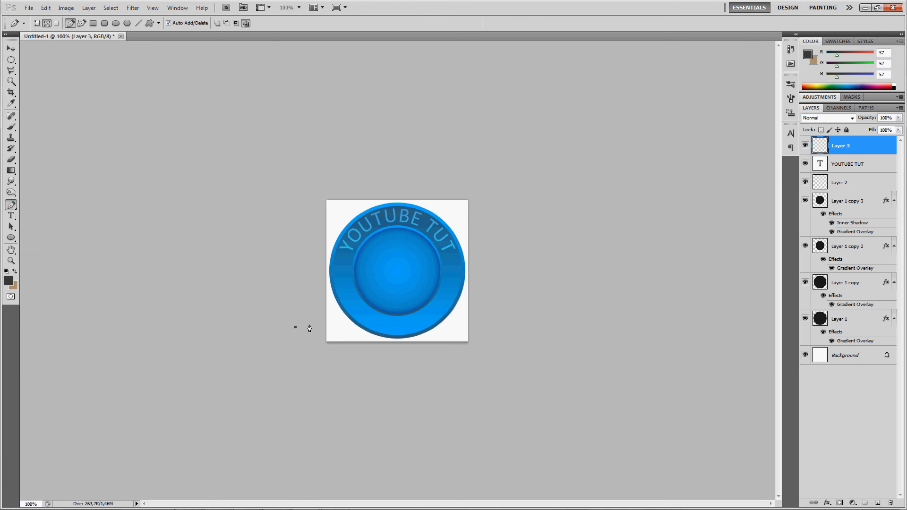
{"action": "left_click_drag", "start_coordinate": [475, 182], "coordinate": [517, 61]}
{"action": "left_click_drag", "start_coordinate": [366, 112], "coordinate": [349, 119]}
{"action": "left_click_drag", "start_coordinate": [277, 171], "coordinate": [263, 194]}
{"action": "left_click_drag", "start_coordinate": [246, 255], "coordinate": [259, 291]}
{"action": "left_click_drag", "start_coordinate": [295, 327], "coordinate": [345, 324]}
- Fill the curved path on the new layer with white (ffffff)
{"action": "right_click", "coordinate": [386, 270]}
{"action": "left_click", "coordinate": [412, 325]}
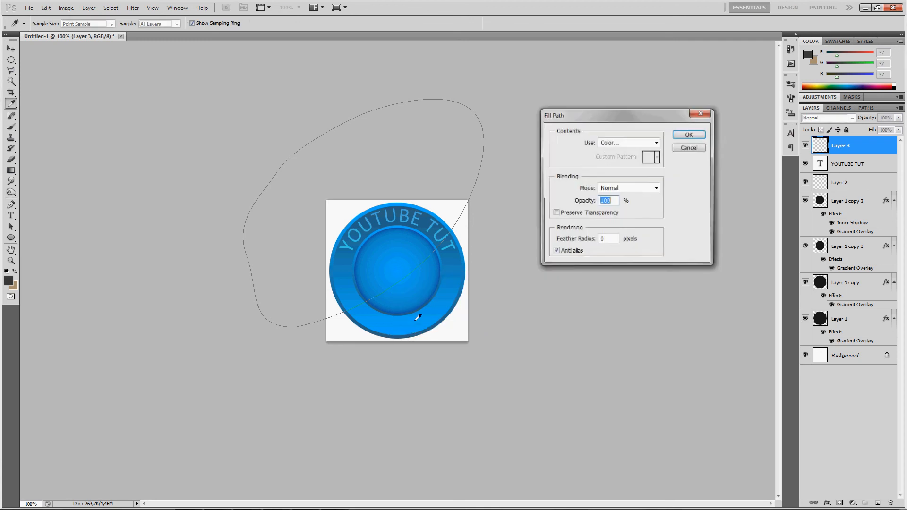
{"action": "left_click", "coordinate": [609, 143]}
{"action": "left_click", "coordinate": [609, 142]}
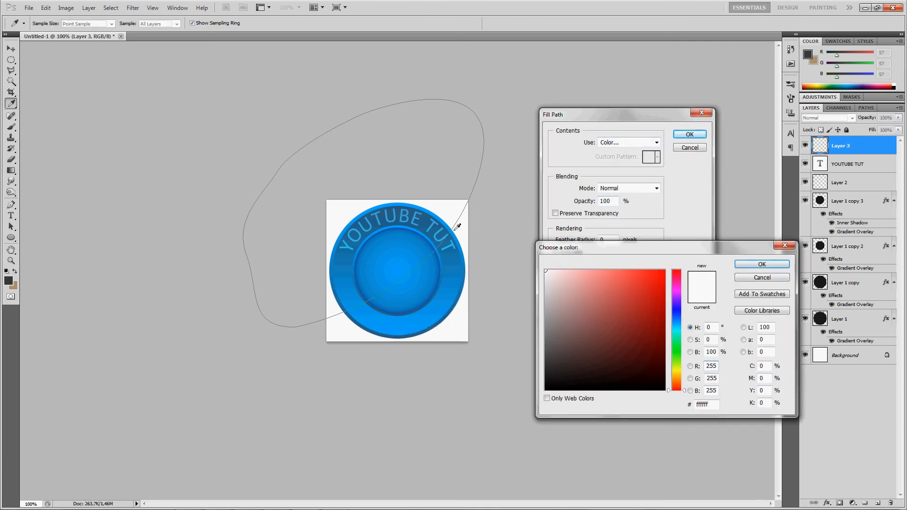
{"action": "key", "text": "Return"}
{"action": "key", "text": "Return"}
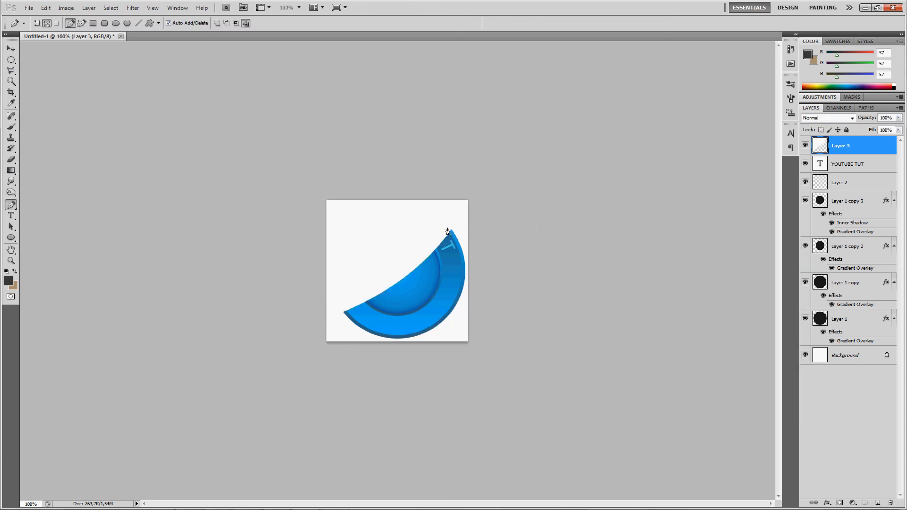
- Lower the gloss layer's opacity to 20%
{"action": "left_click", "coordinate": [886, 117]}
{"action": "key", "text": "shift+Down"}
{"action": "key", "text": "shift+Down"}
{"action": "key", "text": "shift+Down"}
{"action": "key", "text": "shift+Down"}
{"action": "key", "text": "shift+Down"}
{"action": "key", "text": "shift+Down"}
{"action": "key", "text": "shift+Down"}
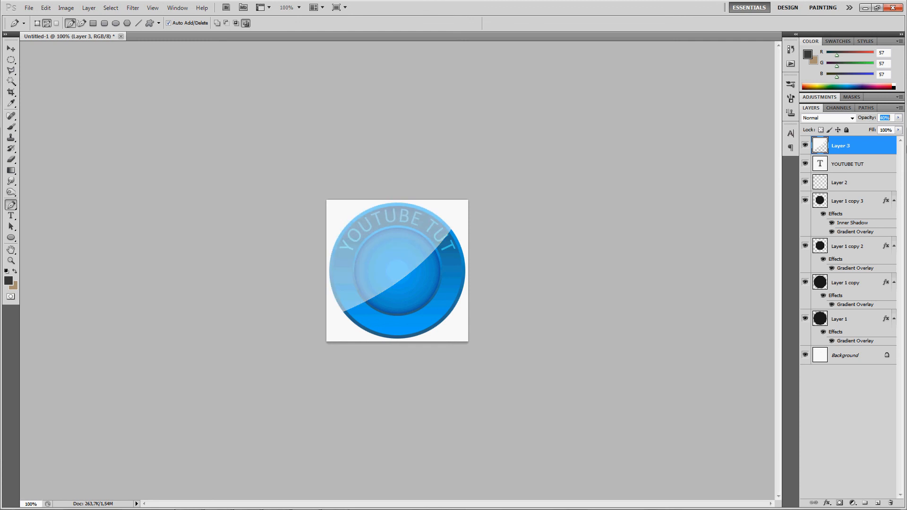
{"action": "key", "text": "shift+Down"}
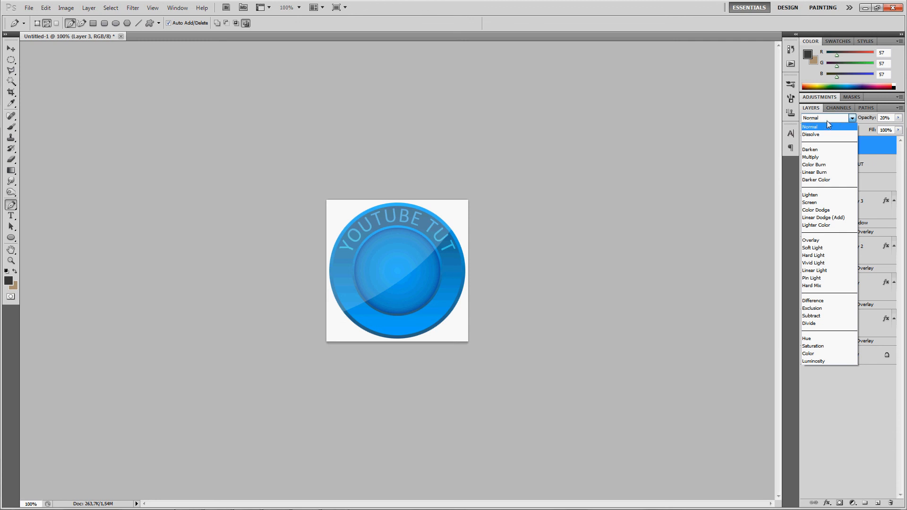
- Set the gloss layer's blend mode to Overlay and its opacity to 10%
{"action": "left_click", "coordinate": [810, 240]}
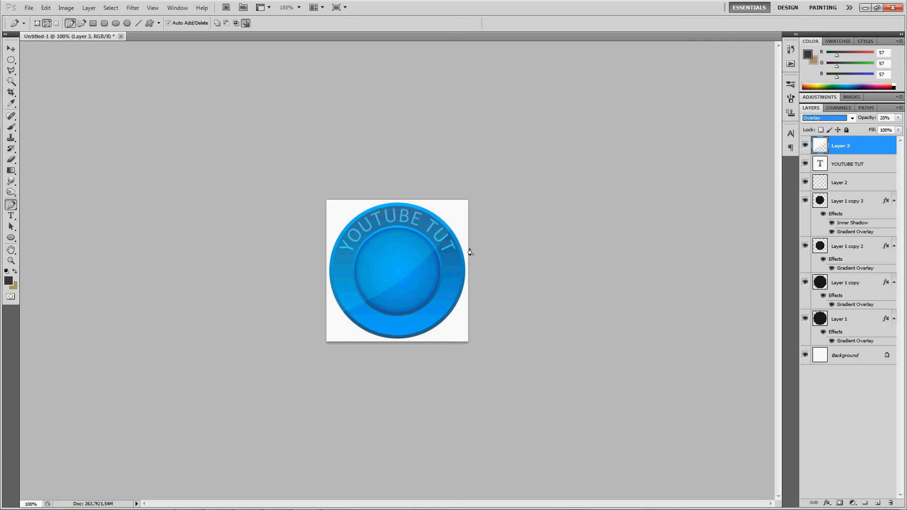
{"action": "left_click", "coordinate": [888, 118]}
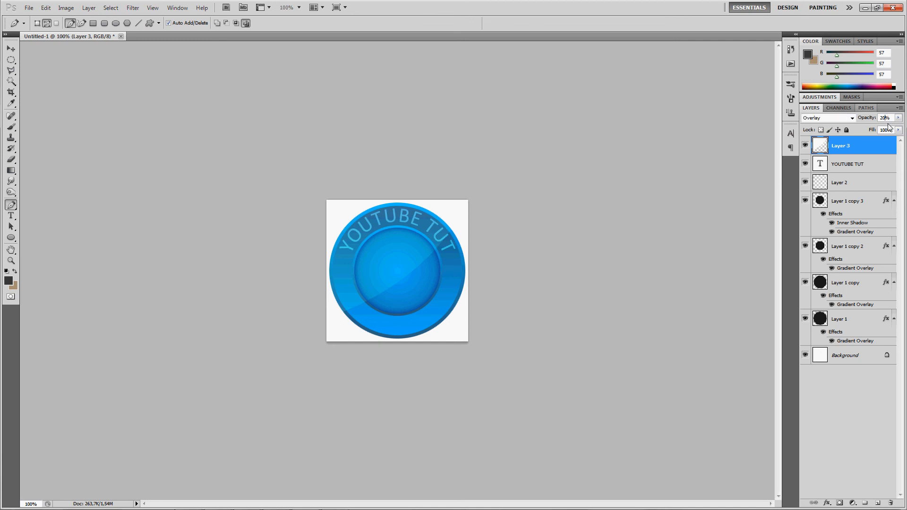
{"action": "type", "text": "10"}
{"action": "key", "text": "Return"}
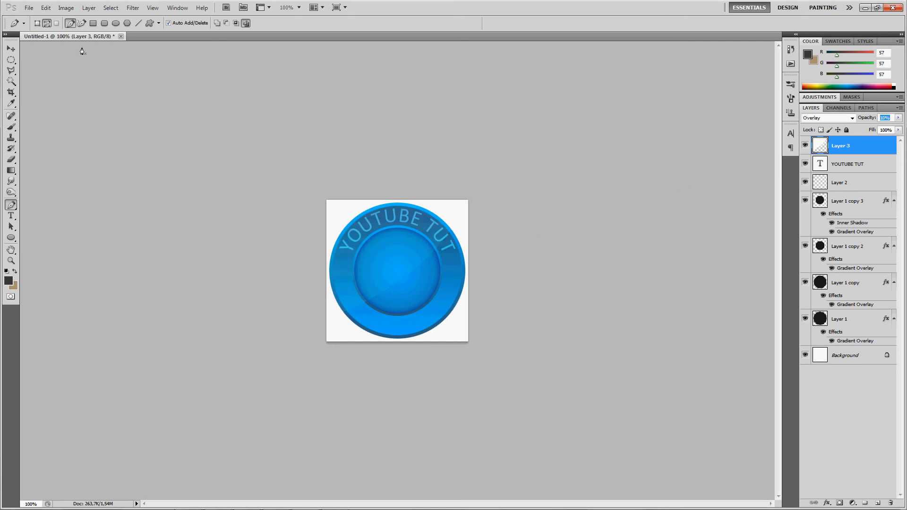
- Hide the Background layer
{"action": "key", "text": "v"}
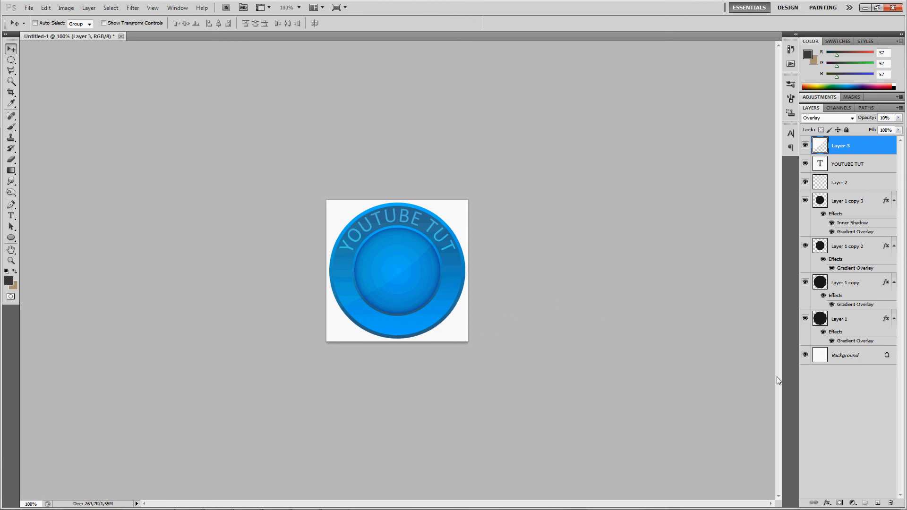
{"action": "left_click", "coordinate": [805, 354]}
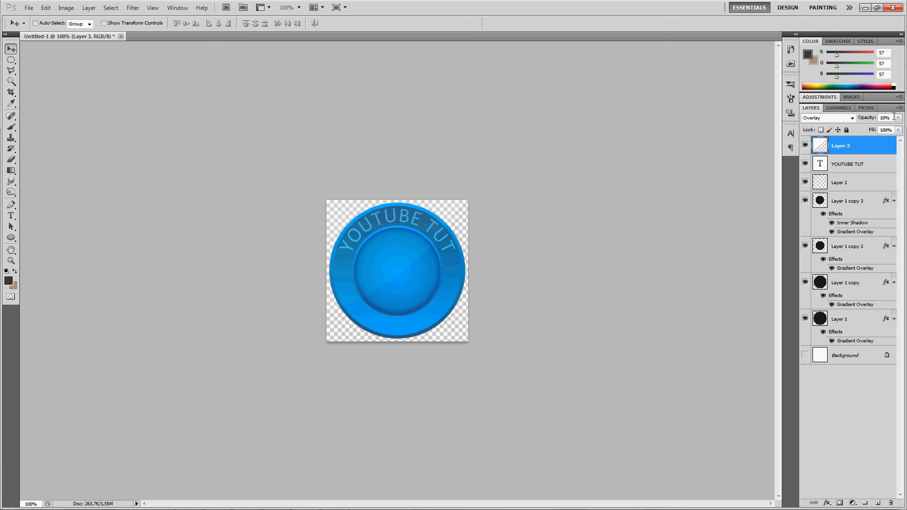
{"action": "key", "text": "shift+Up"}
{"action": "key", "text": "shift+Up"}
{"action": "key", "text": "shift+Up"}
{"action": "key", "text": "shift+Up"}
{"action": "key", "text": "shift+Up"}
{"action": "key", "text": "shift+Up"}
{"action": "key", "text": "shift+Up"}
{"action": "key", "text": "shift+Up"}
{"action": "key", "text": "shift+Up"}
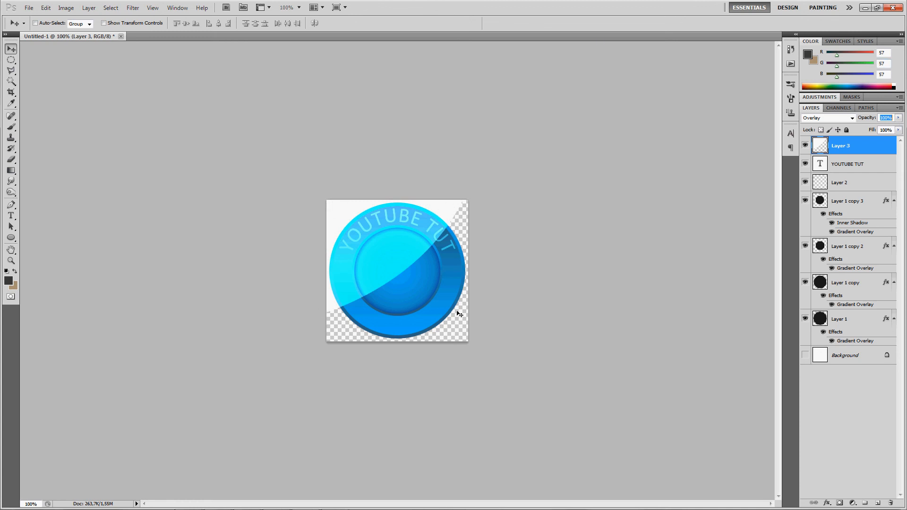
{"action": "key", "text": "shift+Down"}
{"action": "key", "text": "shift+Down"}
{"action": "key", "text": "shift+Down"}
{"action": "key", "text": "shift+Down"}
{"action": "key", "text": "shift+Down"}
{"action": "key", "text": "shift+Down"}
{"action": "key", "text": "shift+Down"}
{"action": "key", "text": "shift+Down"}
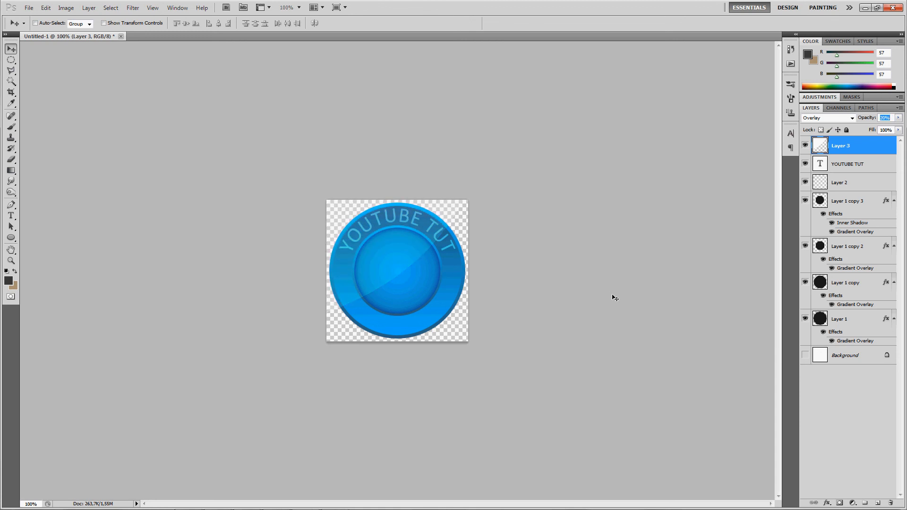
{"action": "left_click", "coordinate": [332, 259], "text": "ctrl"}
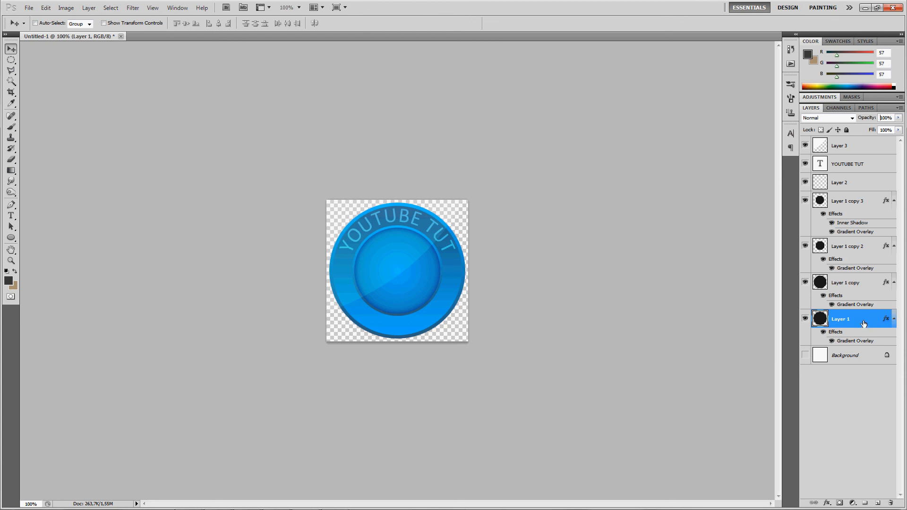
{"action": "left_click", "coordinate": [17, 87]}
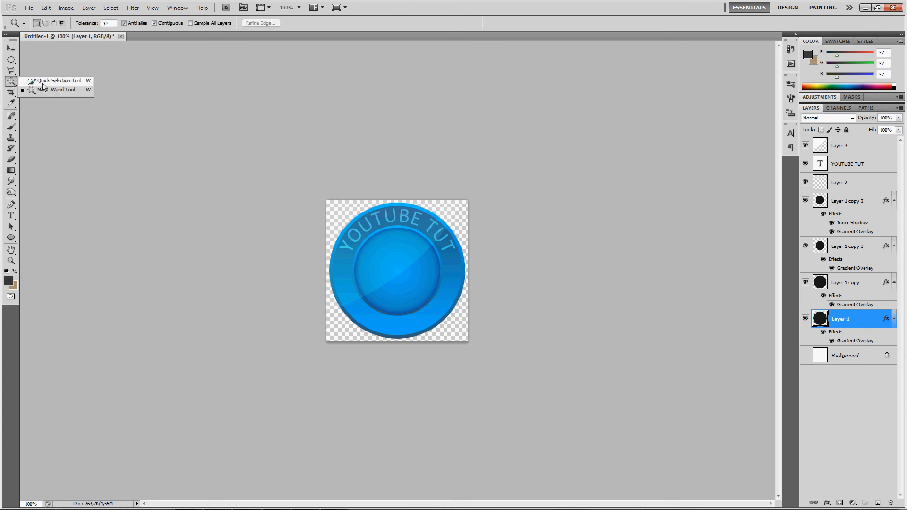
{"action": "left_click", "coordinate": [47, 87]}
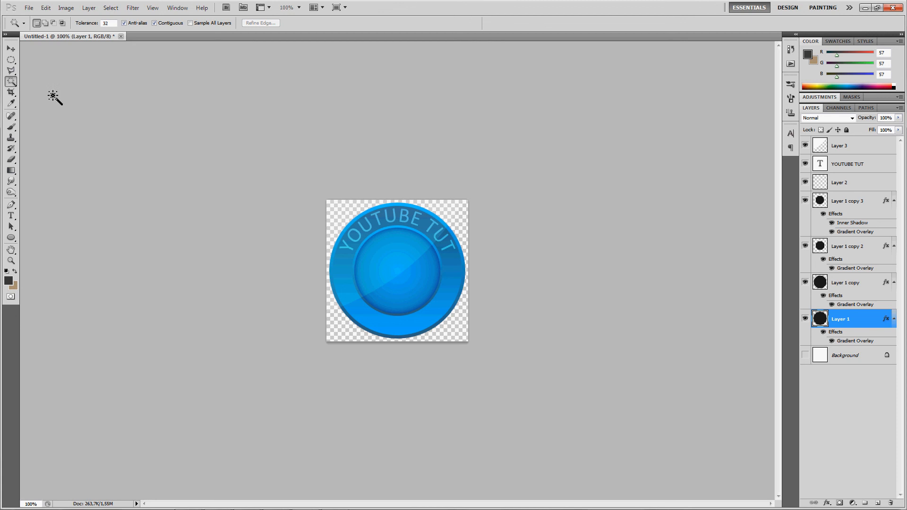
{"action": "left_click", "coordinate": [455, 213]}
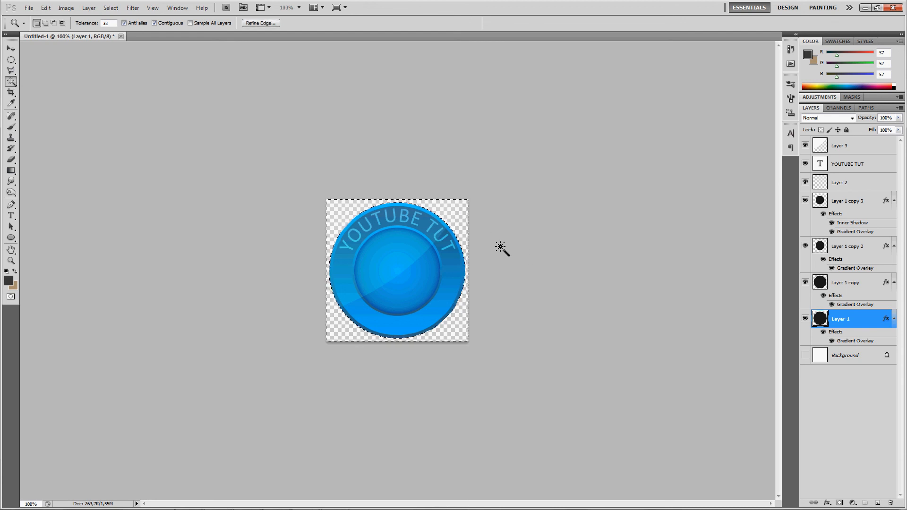
{"action": "left_click", "coordinate": [865, 148]}
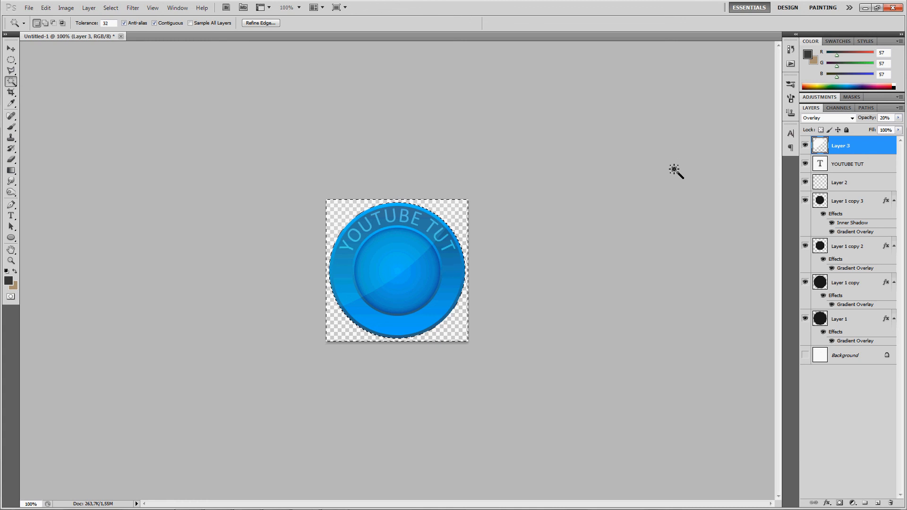
{"action": "key", "text": "ctrl+d"}
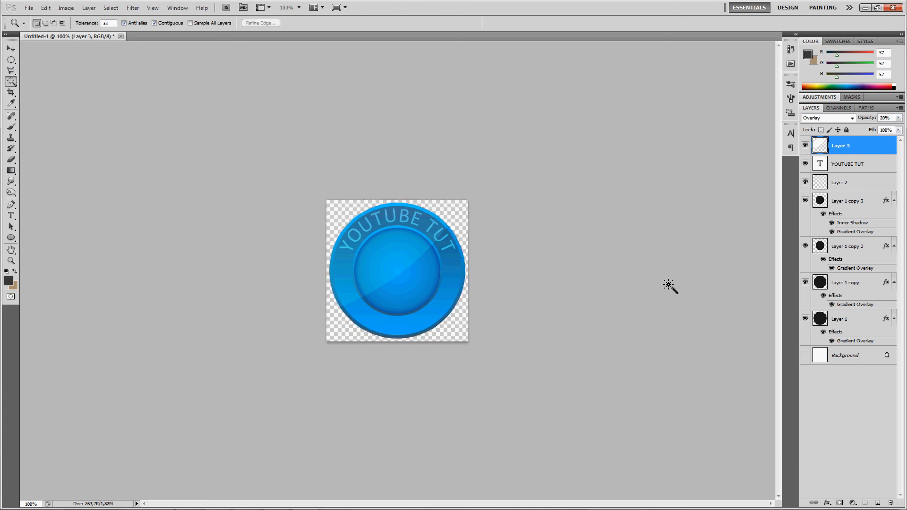
{"action": "left_click", "coordinate": [890, 118]}
{"action": "scroll", "coordinate": [891, 119], "scroll_direction": "up", "scroll_amount": 10}
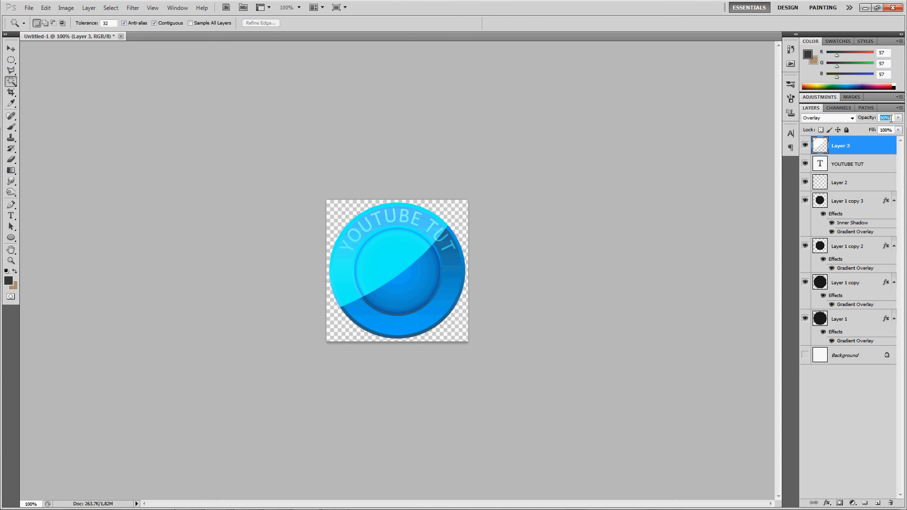
{"action": "scroll", "coordinate": [890, 118], "scroll_direction": "down", "scroll_amount": 8}
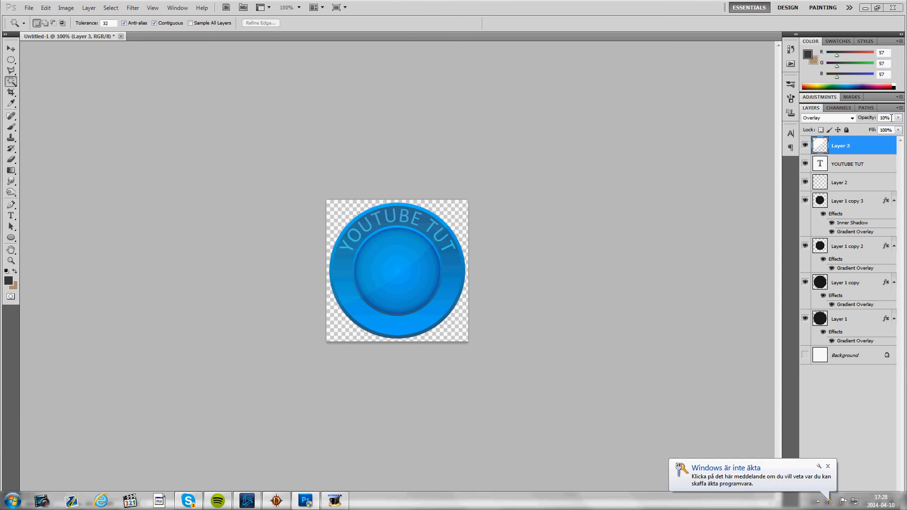
- Merge all button layers from Layer 1 up to the gloss layer into a single layer
{"action": "left_click", "coordinate": [869, 324]}
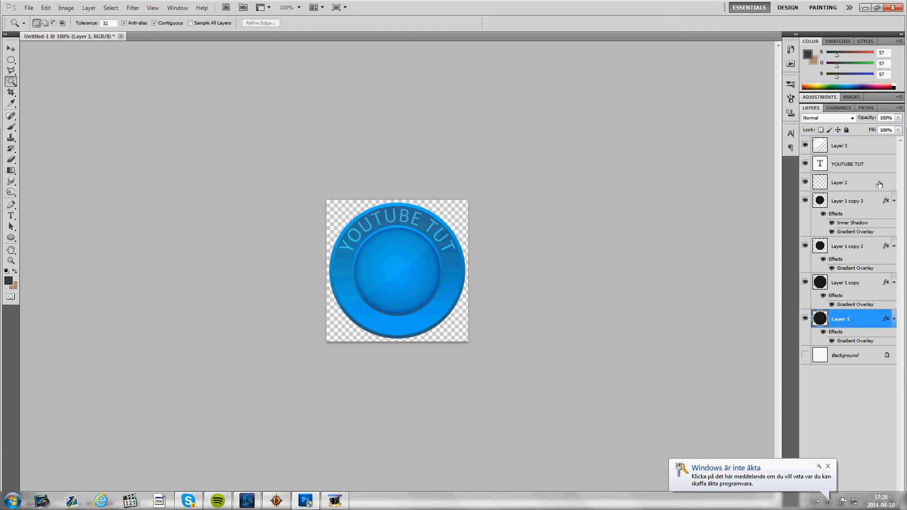
{"action": "left_click", "coordinate": [870, 145], "text": "shift"}
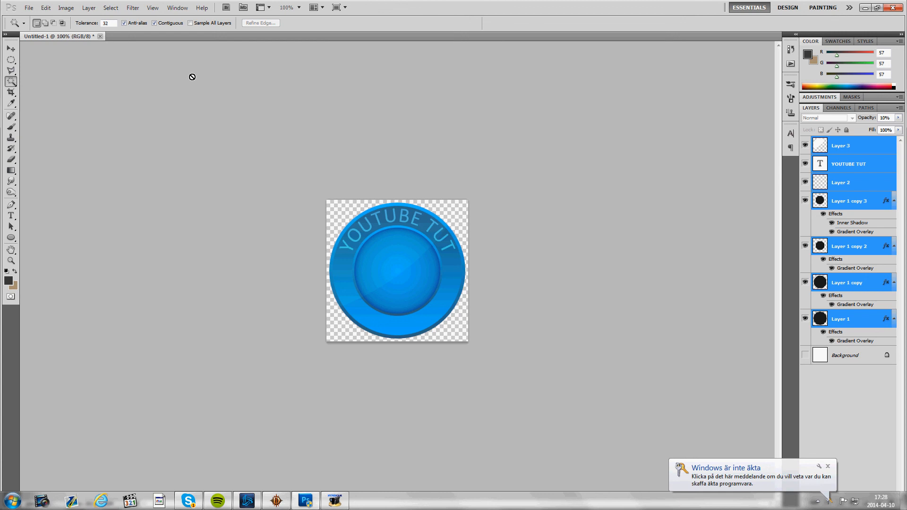
{"action": "key", "text": "ctrl+e"}
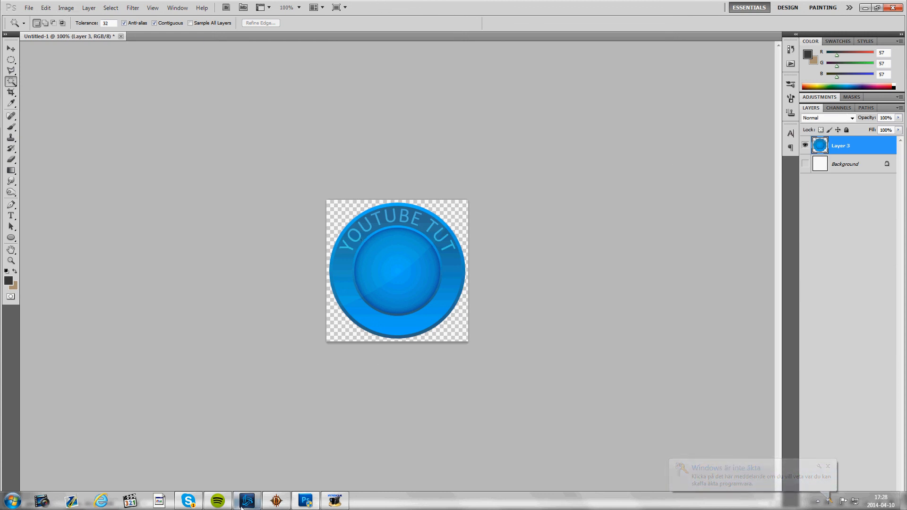
- Resize the image to 164 × 164 pixels
{"action": "left_click", "coordinate": [66, 8]}
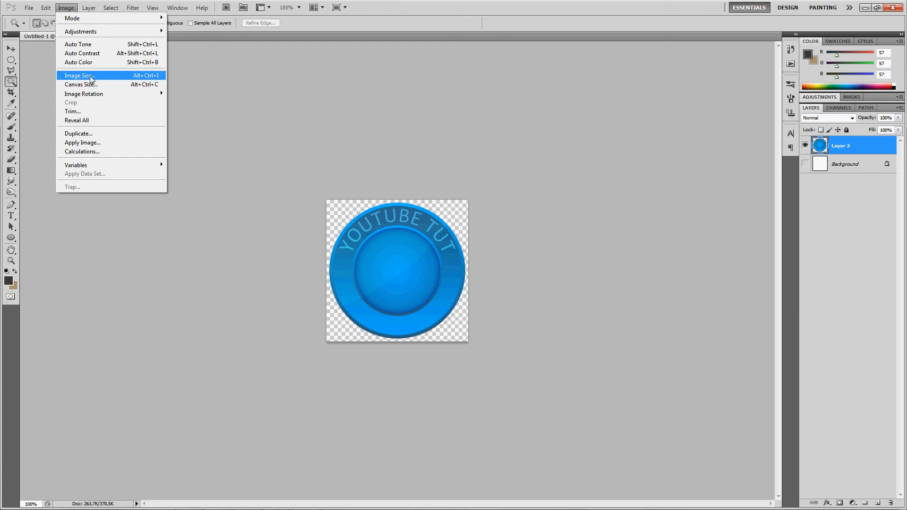
{"action": "left_click", "coordinate": [91, 77]}
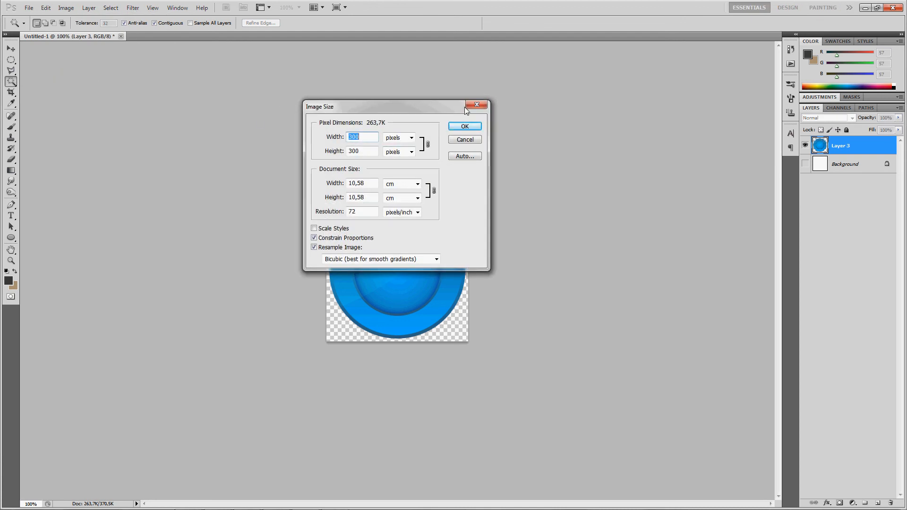
{"action": "type", "text": "164"}
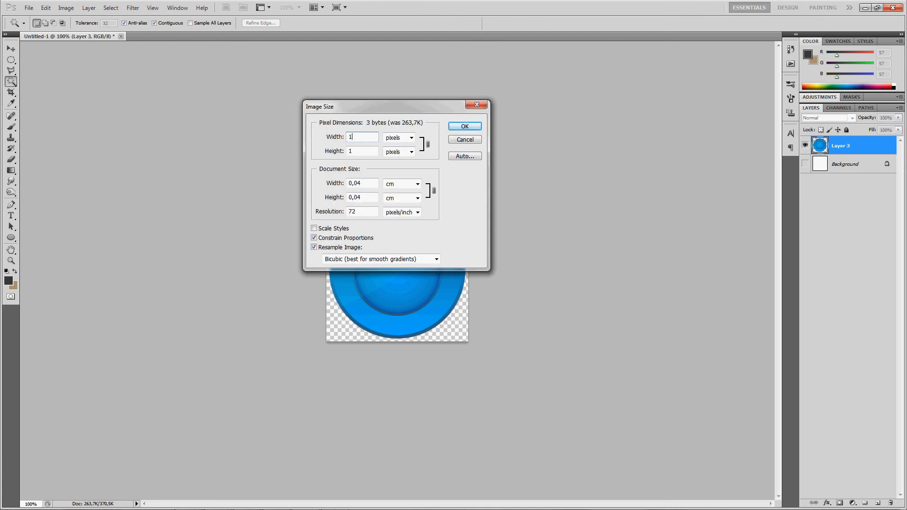
{"action": "left_click", "coordinate": [66, 8]}
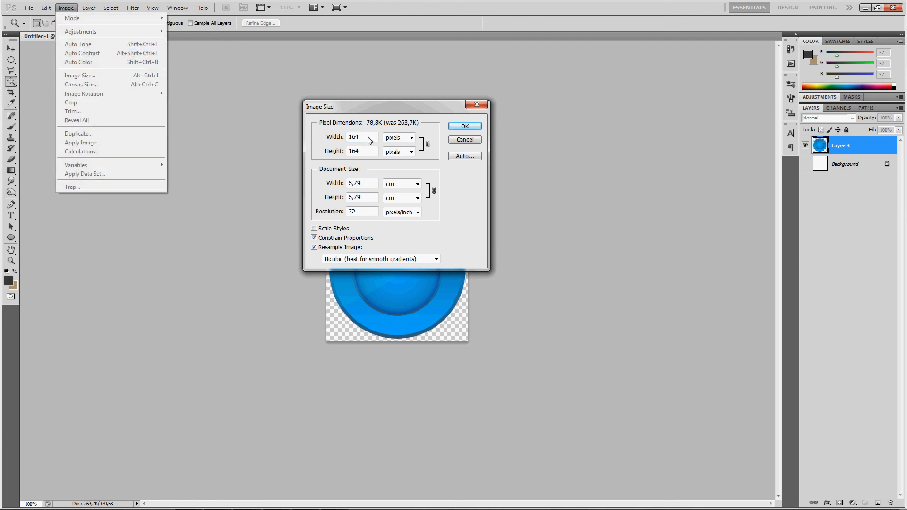
{"action": "key", "text": "Return"}
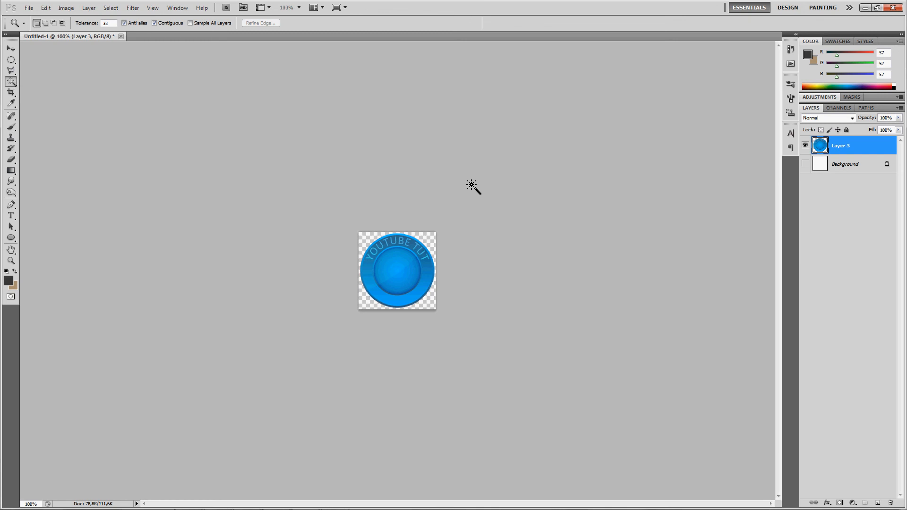